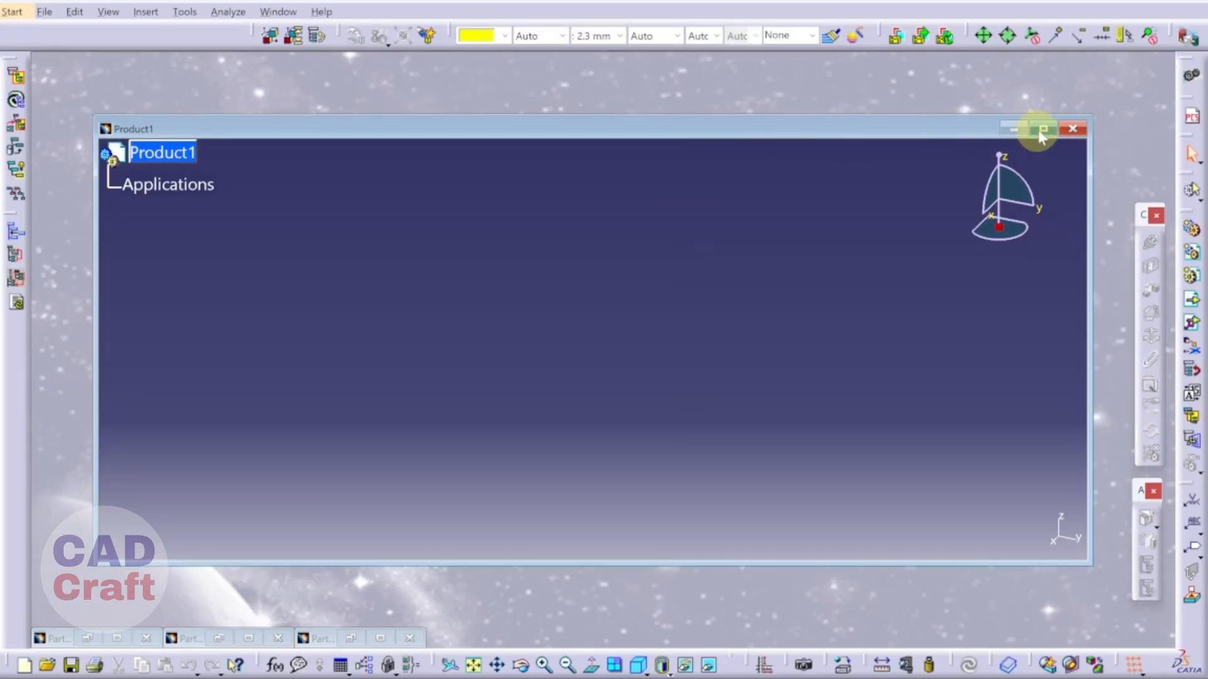
Maximize the Product1 window, switch to Part 1.CATPart and examine the base with its cylinder and stepped pin.
left_click(1043, 129)
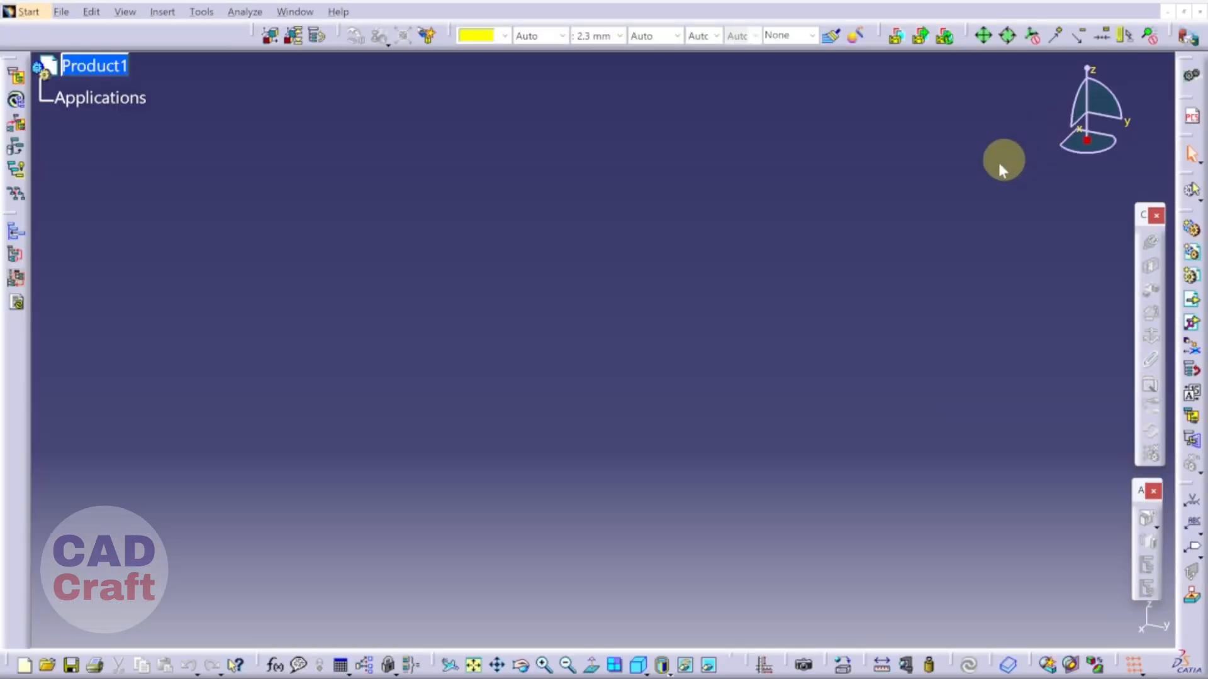
left_click(293, 13)
left_click(331, 130)
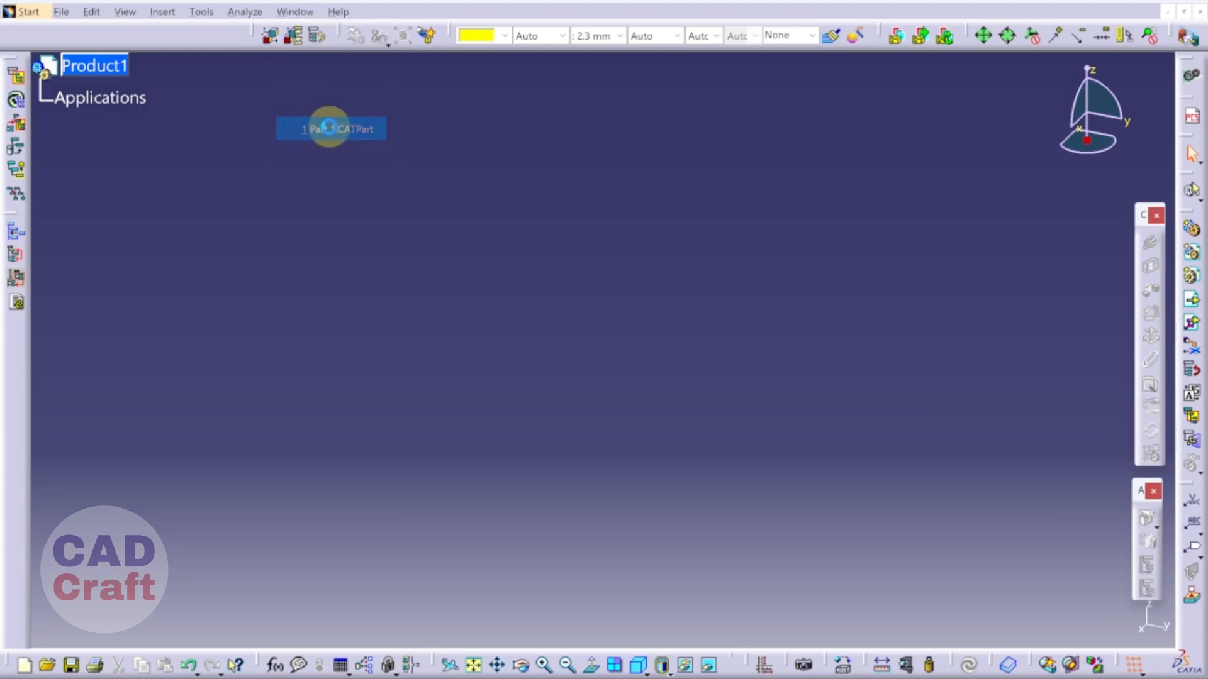
middle_click_drag(401, 459, 800, 392)
middle_click_drag(250, 573, 828, 447)
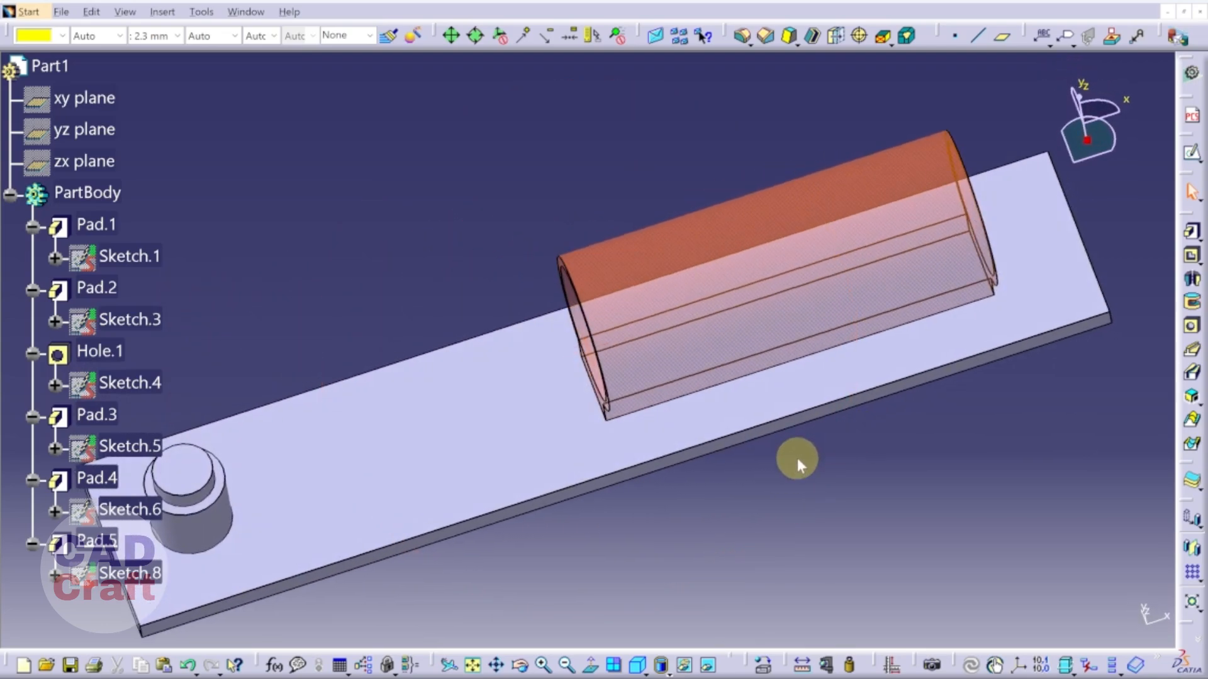
middle_click_drag(367, 564, 796, 393)
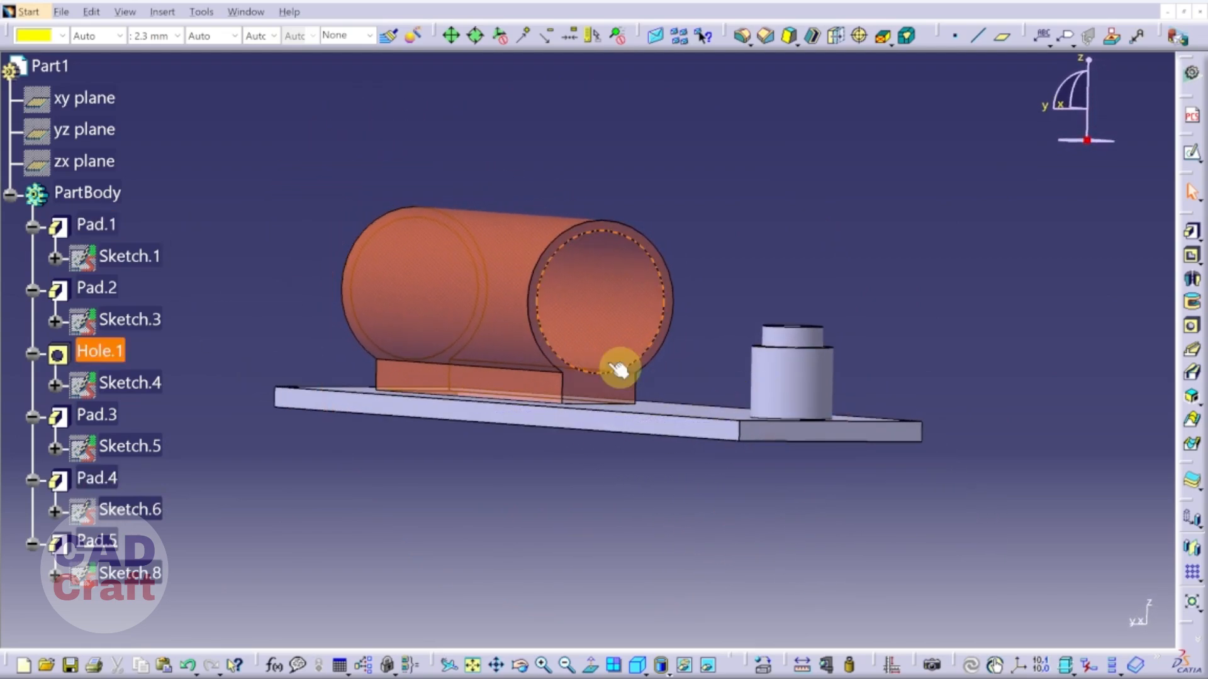
Copy Part1 from its part document and paste it into Product1.
right_click(48, 65)
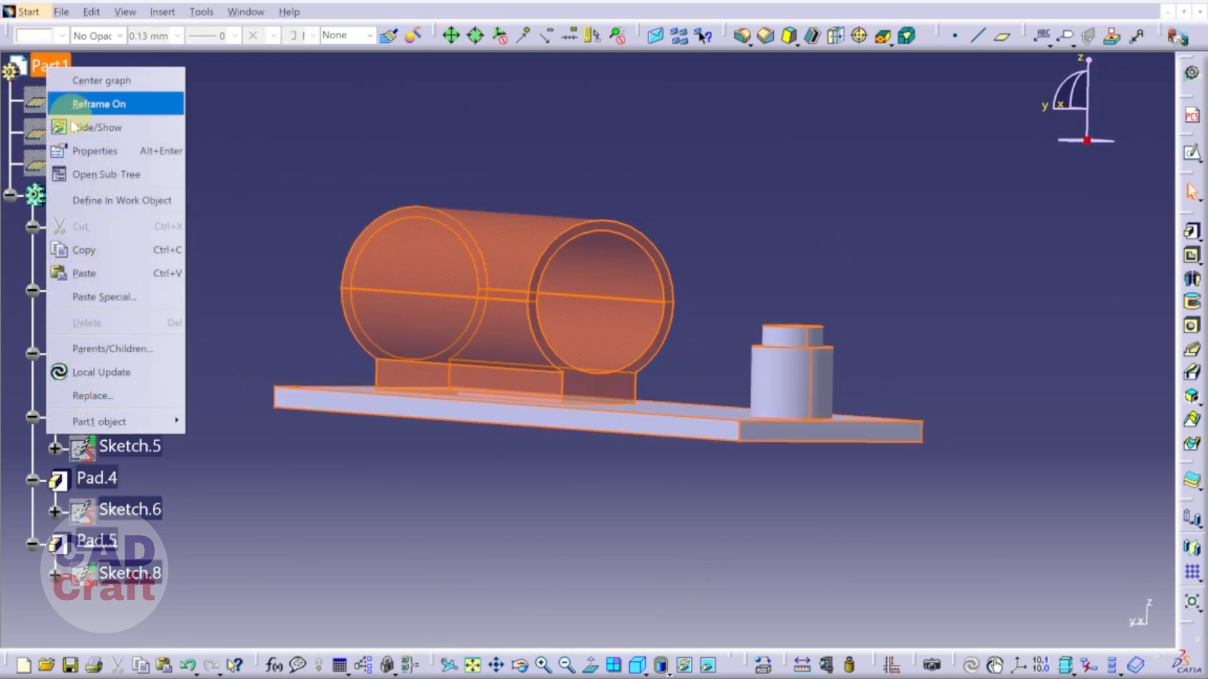
left_click(79, 250)
left_click(245, 11)
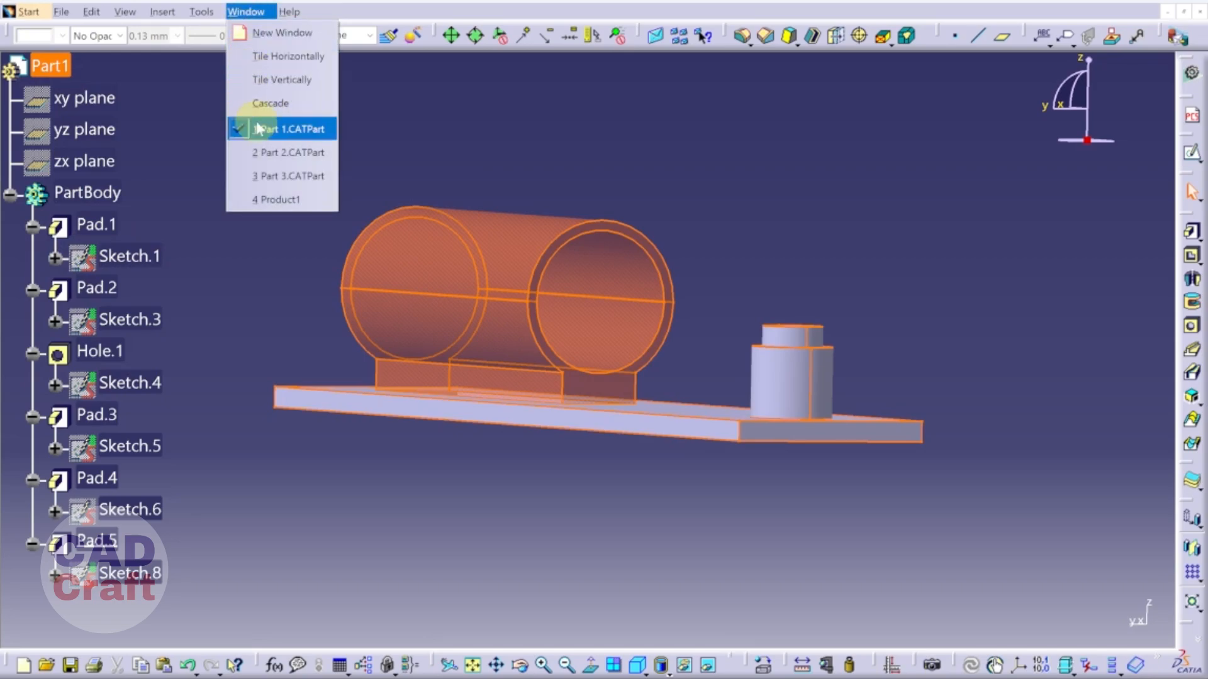
left_click(269, 200)
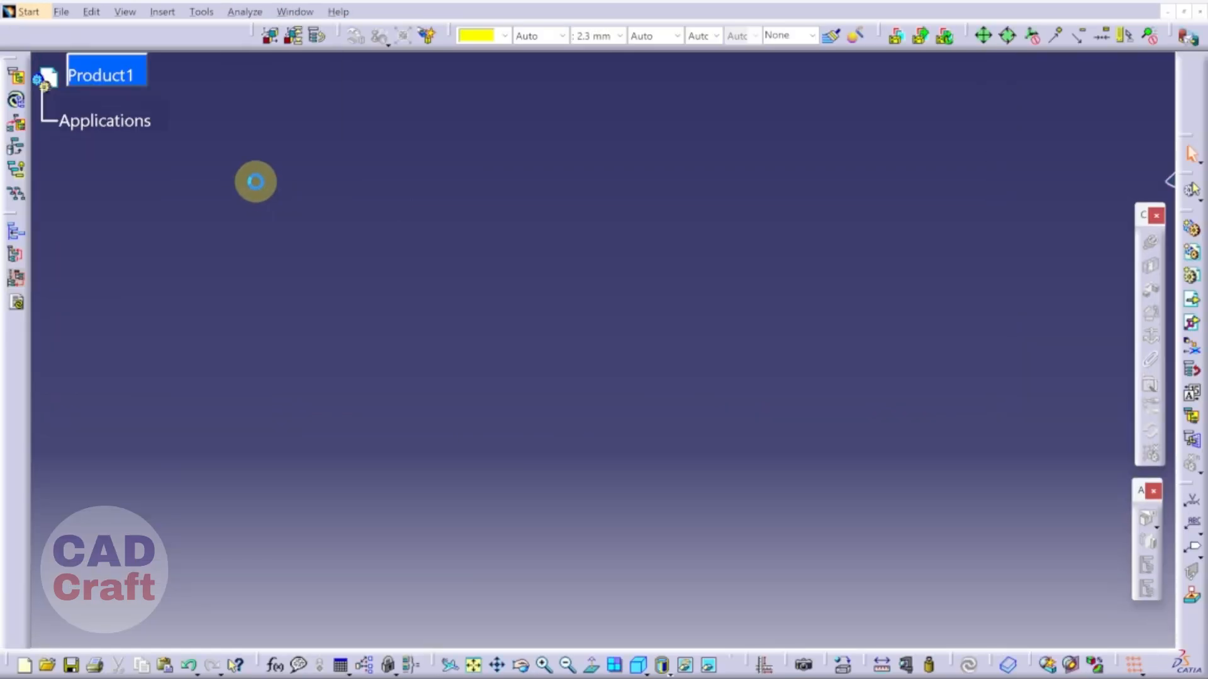
right_click(120, 78)
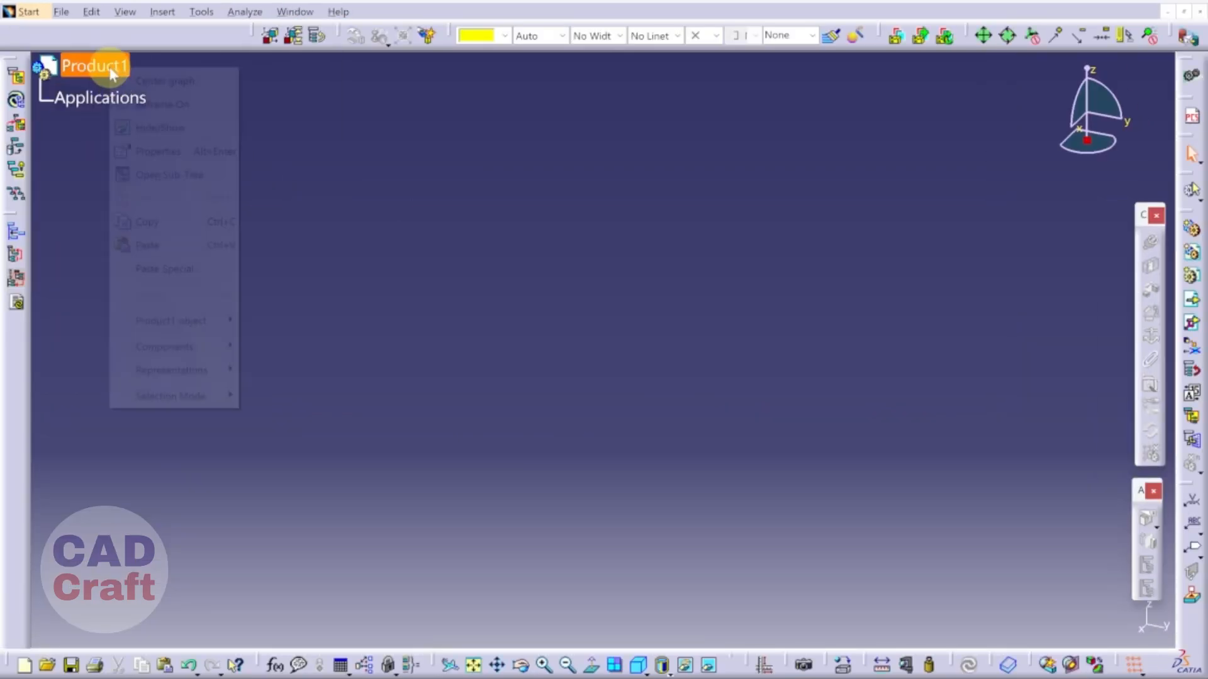
left_click(159, 240)
middle_click_drag(349, 211, 473, 345)
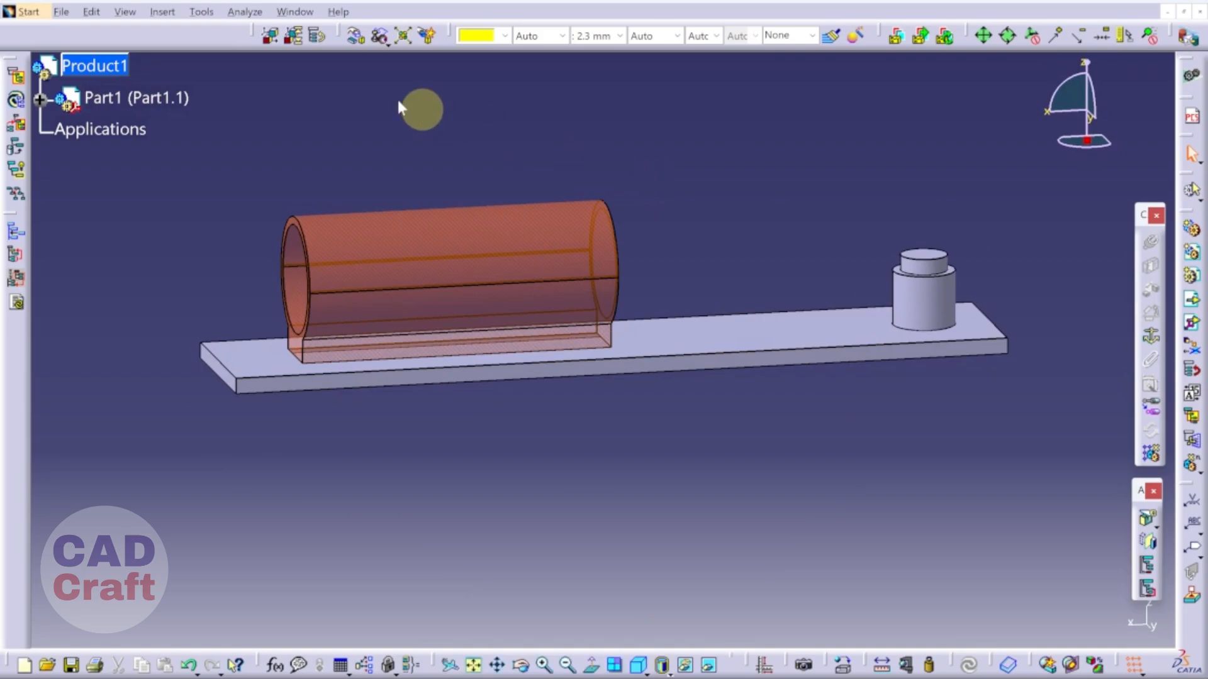
Switch to Part 2.CATPart and copy Part1.1, the yellow piston with the slotted yoke.
left_click(295, 12)
left_click(336, 154)
middle_click_drag(507, 481, 967, 304)
left_click(62, 67)
right_click(63, 68)
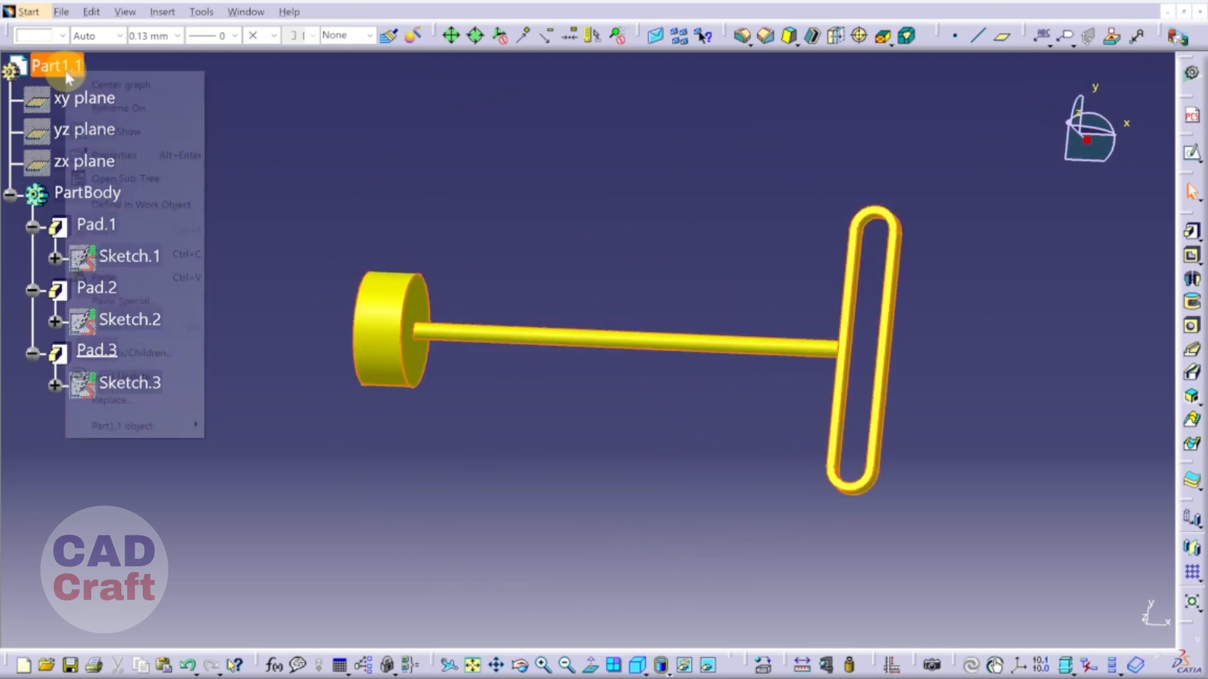
left_click(130, 256)
Return to Product1 and paste the copied piston part into the assembly.
left_click(246, 12)
left_click(272, 200)
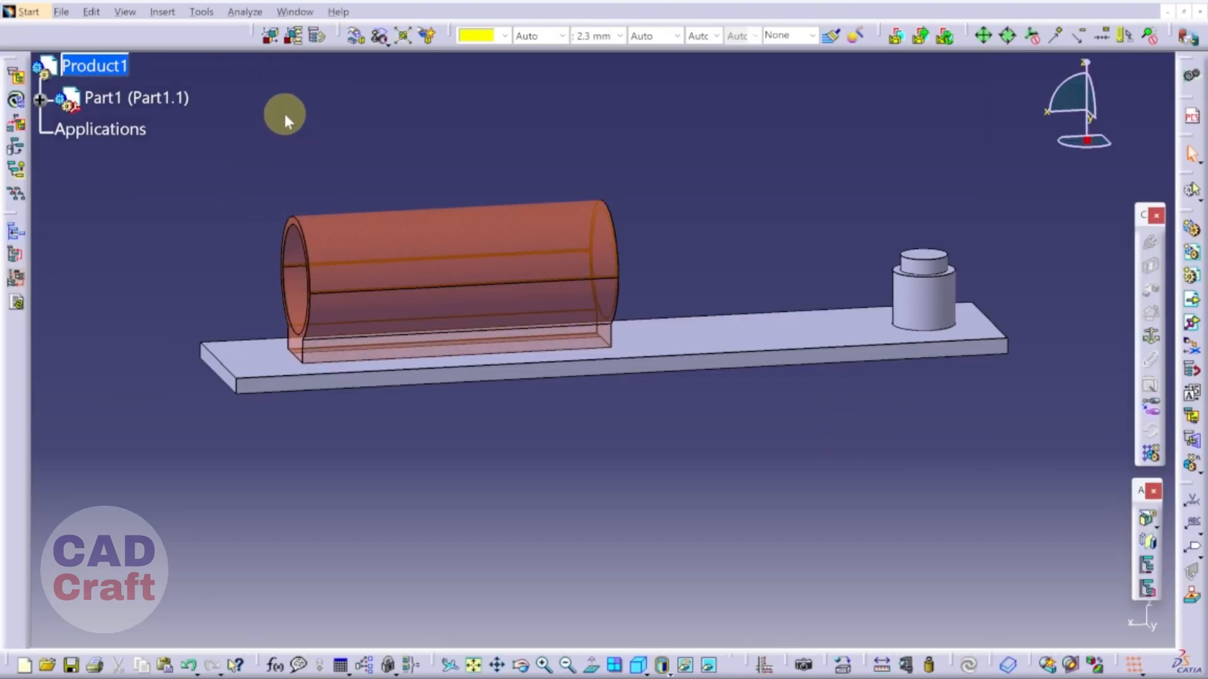
right_click(104, 72)
left_click(140, 241)
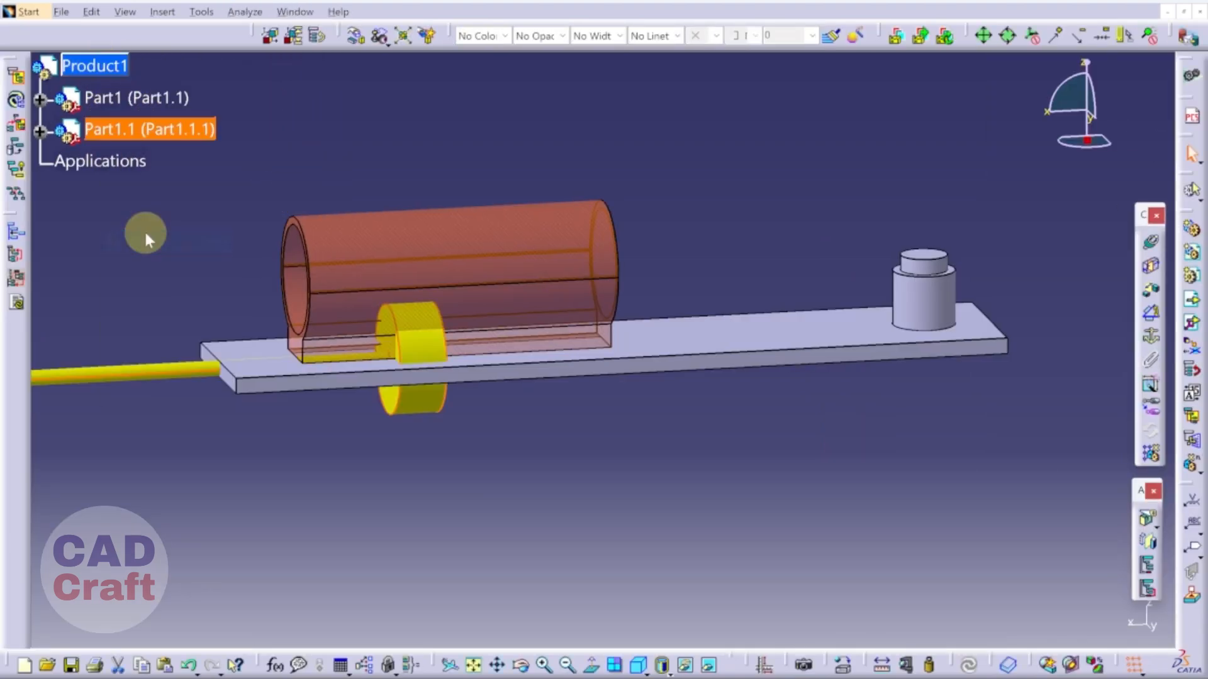
Using the compass, lift Part1.1 above the base plate and turn it so the slotted yoke is on the pin's side.
middle_click_drag(277, 448, 393, 504)
mouse_move(1087, 139)
left_mouse_down()
mouse_move(1052, 174)
mouse_move(1035, 149)
left_mouse_up()
left_click(945, 196)
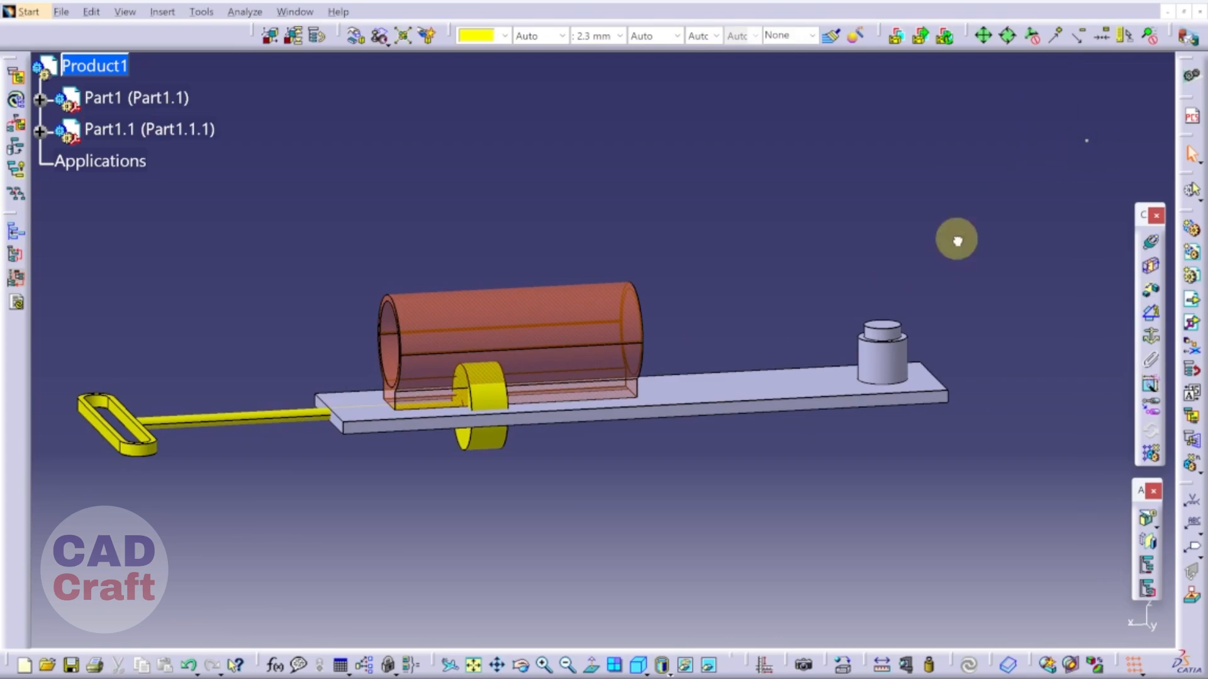
left_click_drag(489, 414, 490, 415)
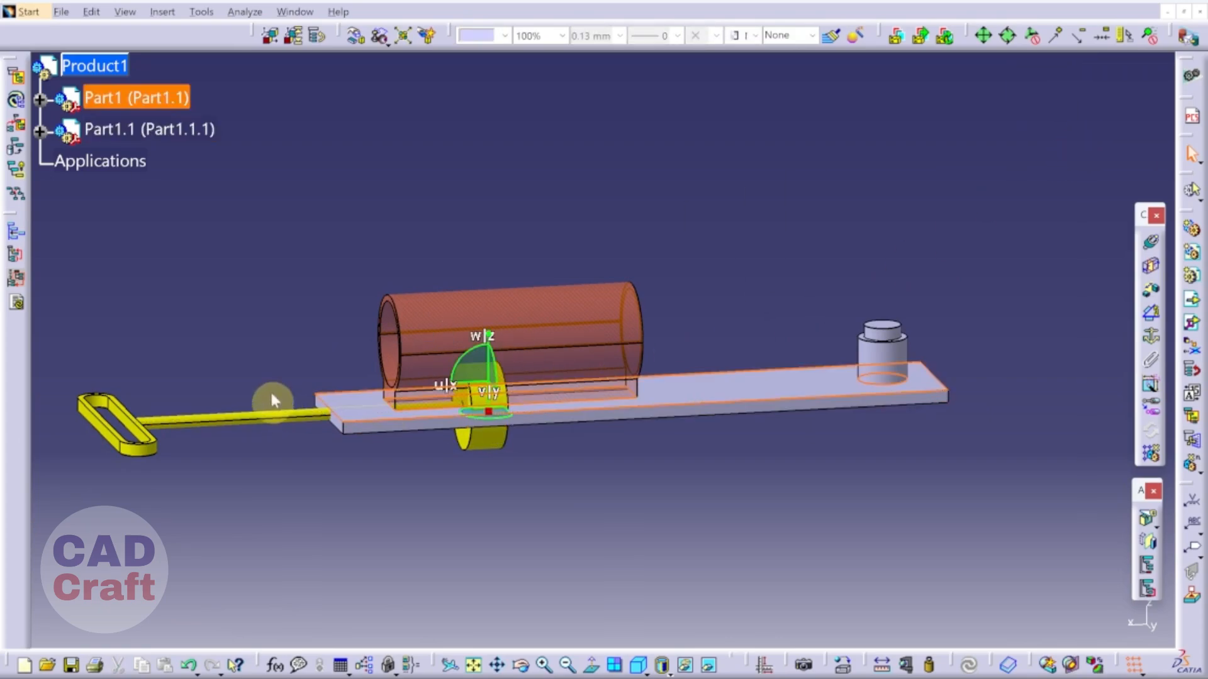
left_click(159, 136)
left_click_drag(489, 368, 494, 171)
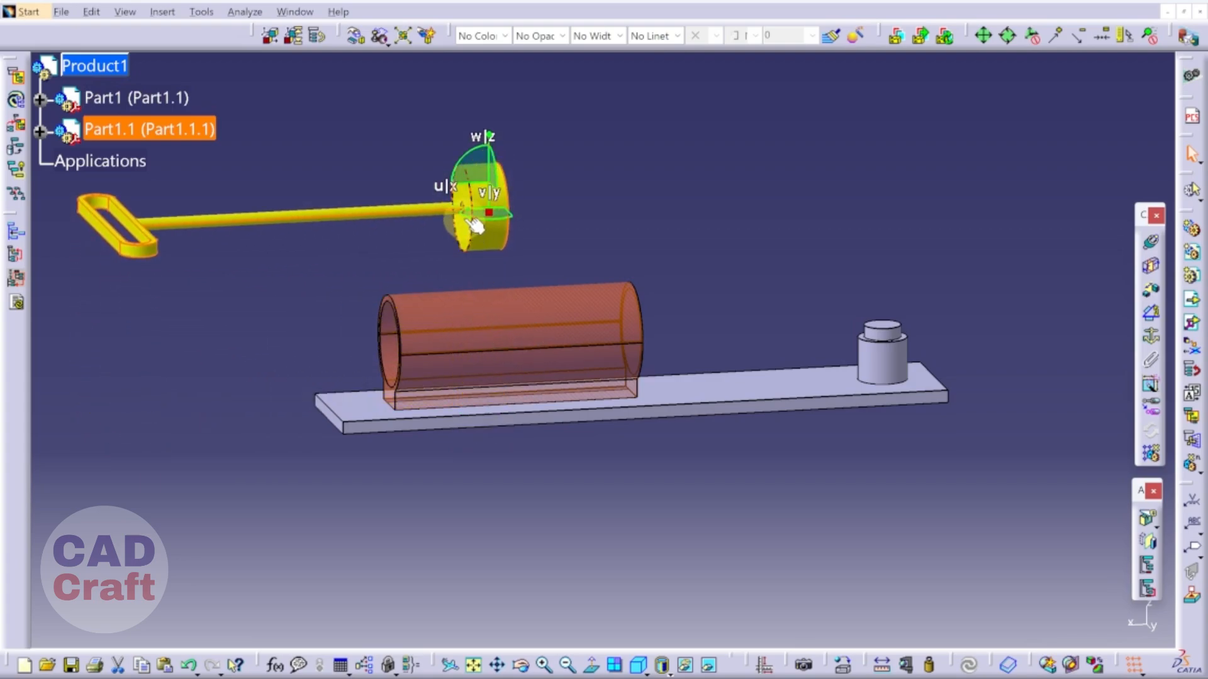
left_click_drag(471, 221, 714, 137)
left_click_drag(513, 184, 681, 174)
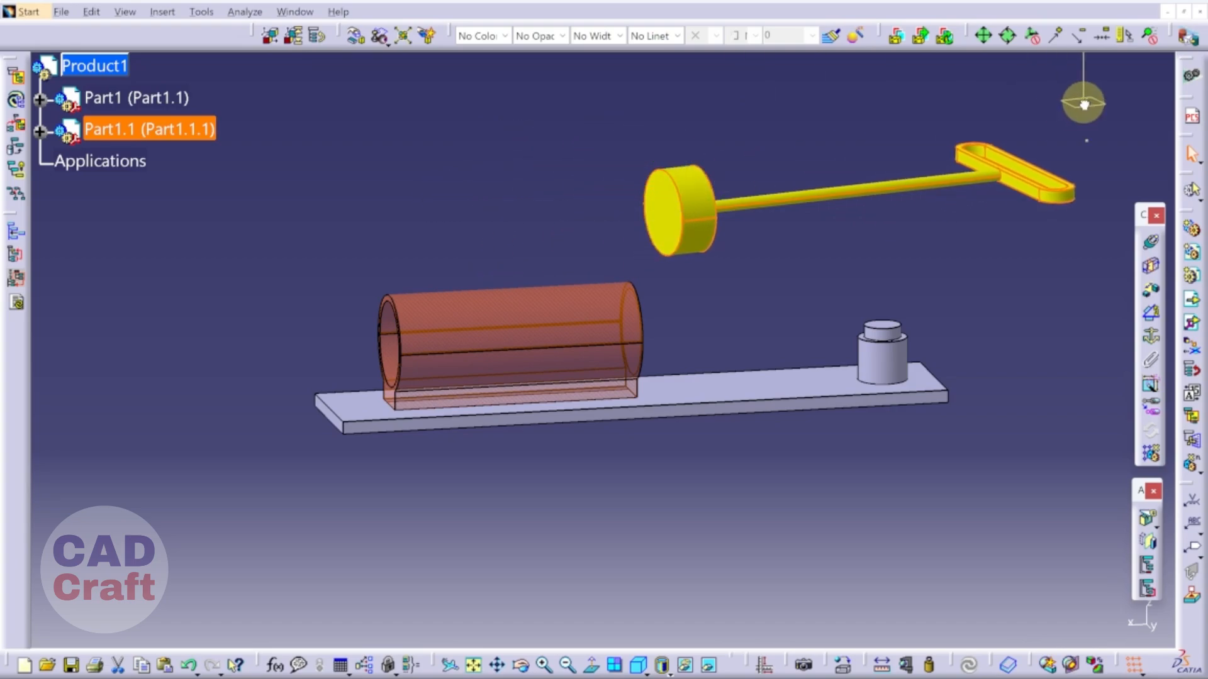
left_click(1018, 300)
Switch to Part 3.CATPart and copy Part3, the slotted wheel.
middle_click_drag(976, 318, 570, 541)
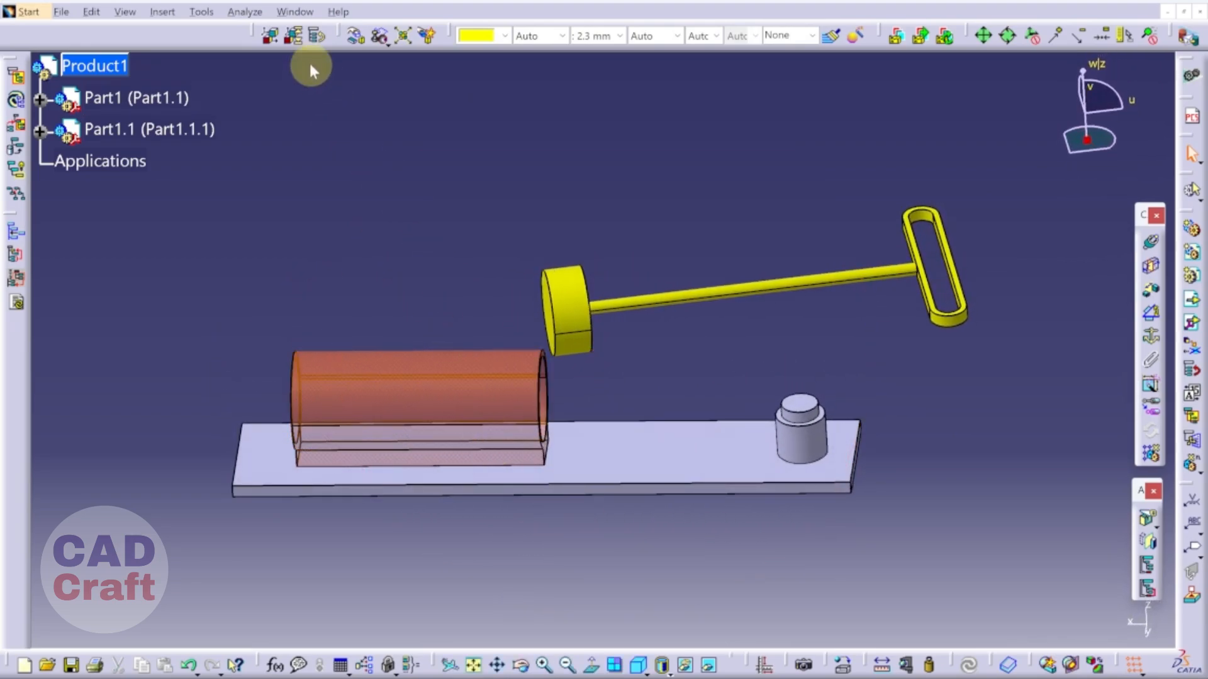
left_click(301, 14)
left_click(326, 177)
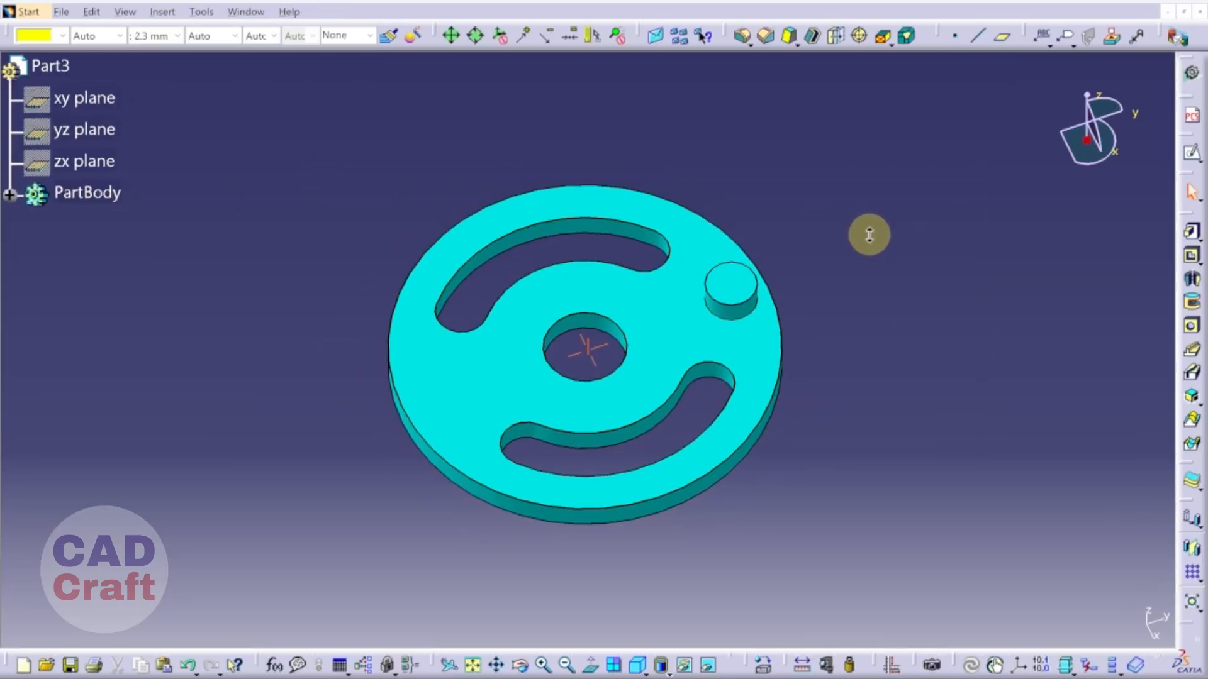
middle_click_drag(398, 463, 644, 476)
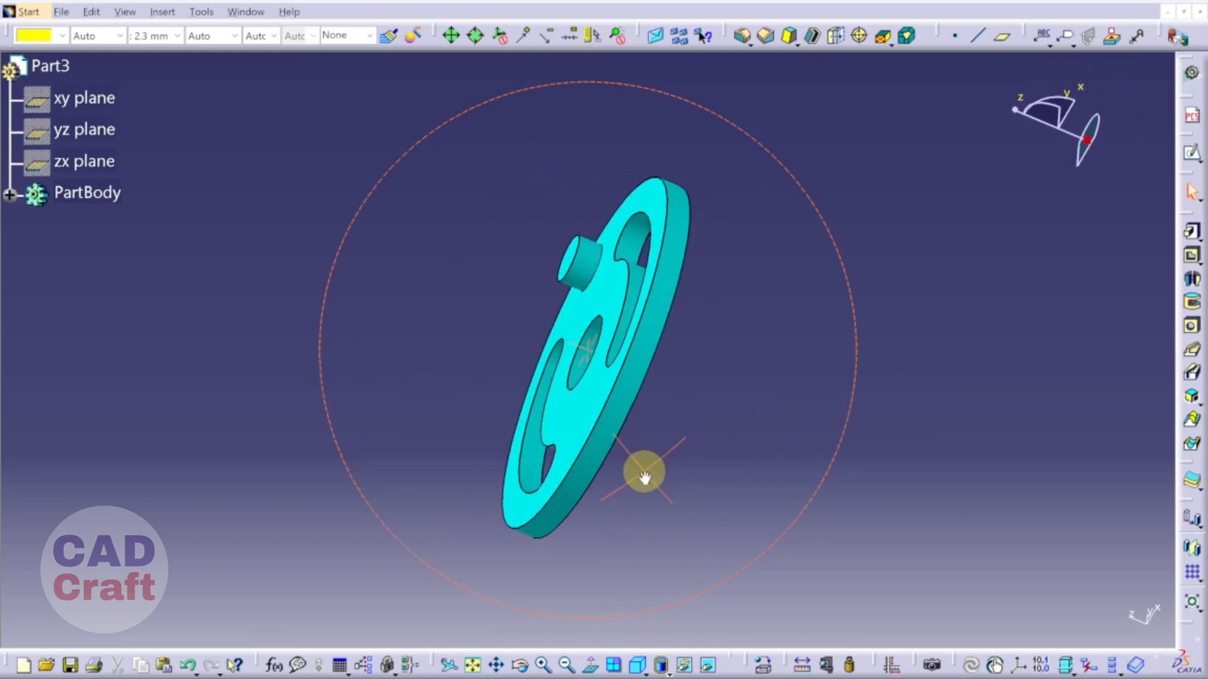
right_click(56, 68)
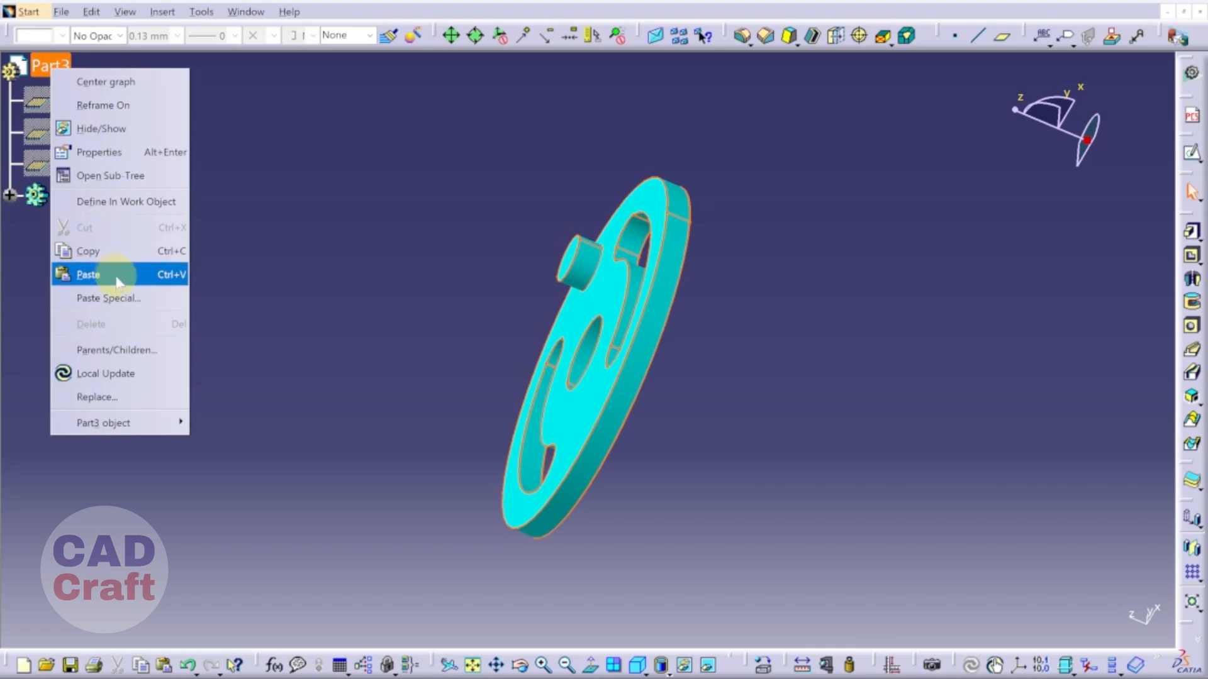
left_click(117, 252)
Return to Product1 and paste the copied wheel part into the assembly.
left_click(246, 12)
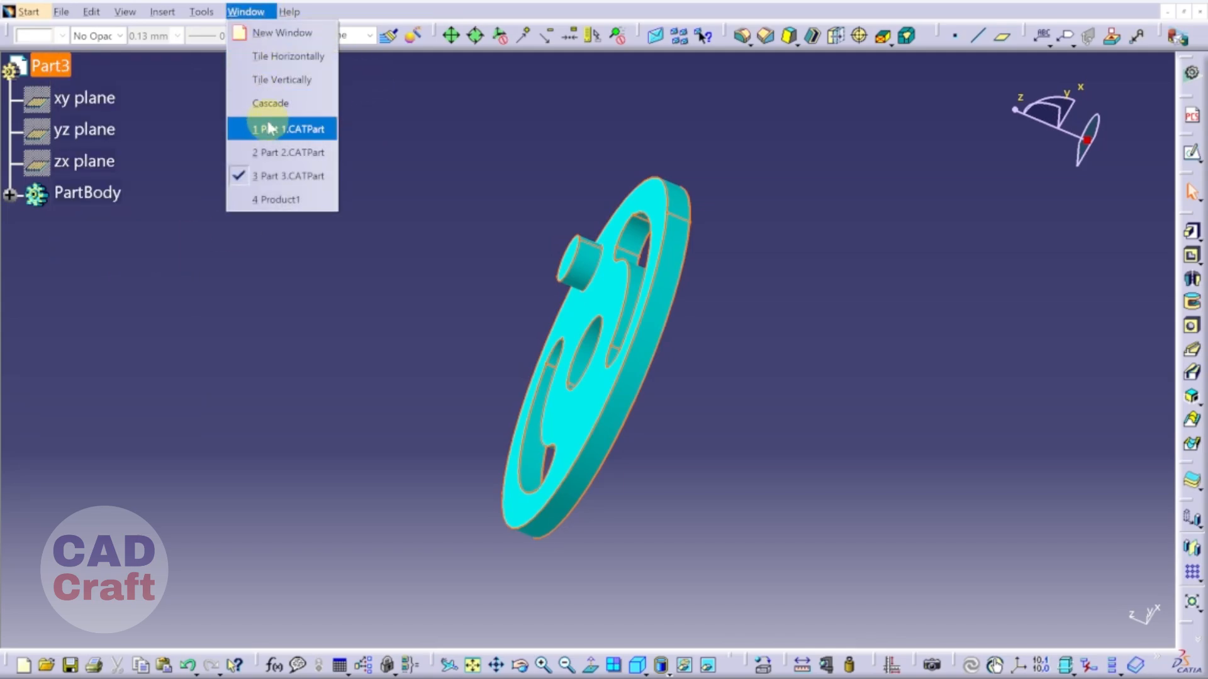
left_click(272, 200)
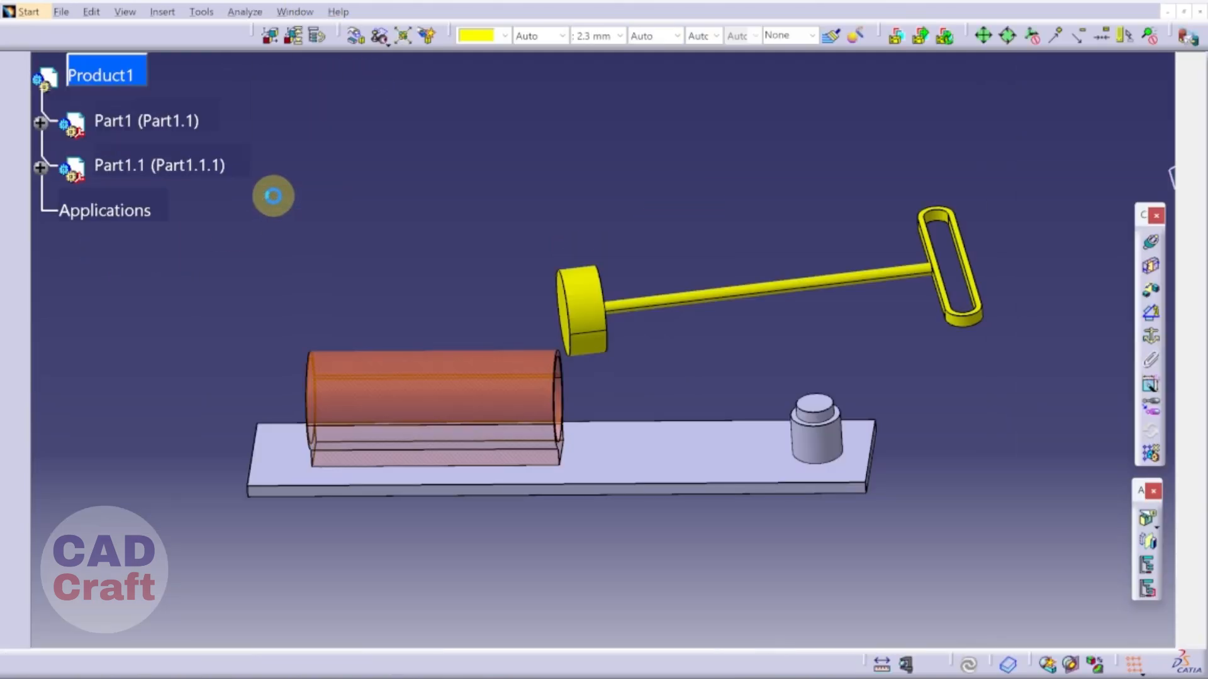
left_click(105, 65)
right_click(116, 70)
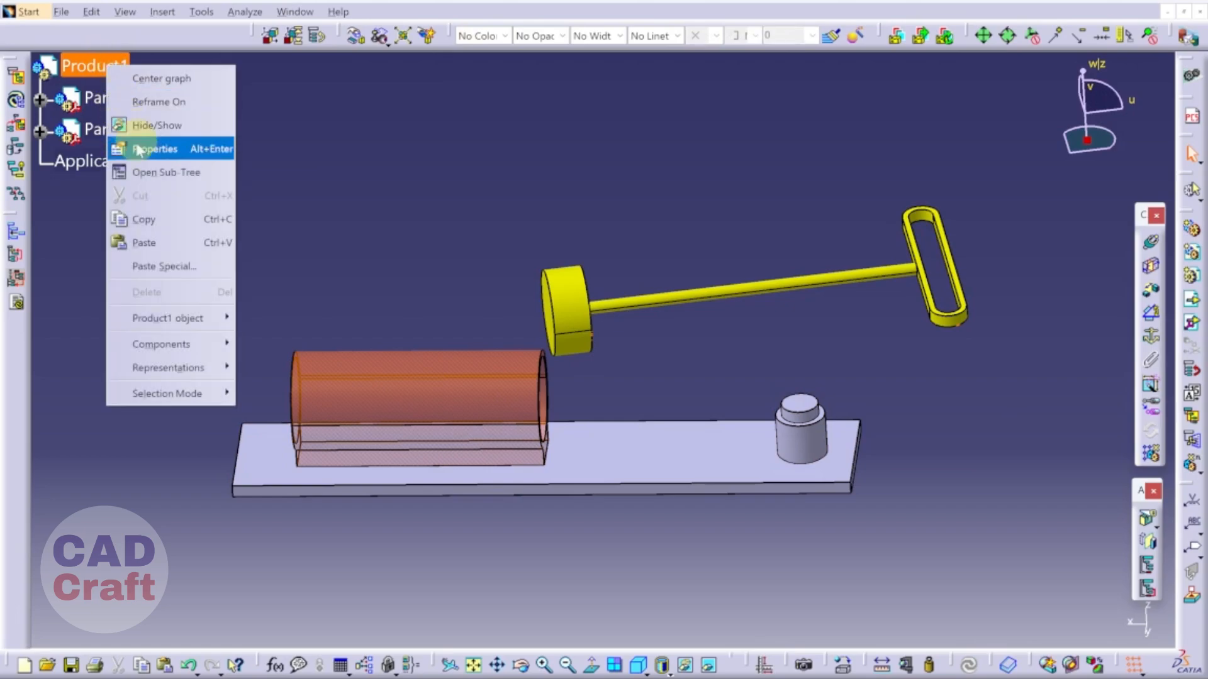
left_click(170, 237)
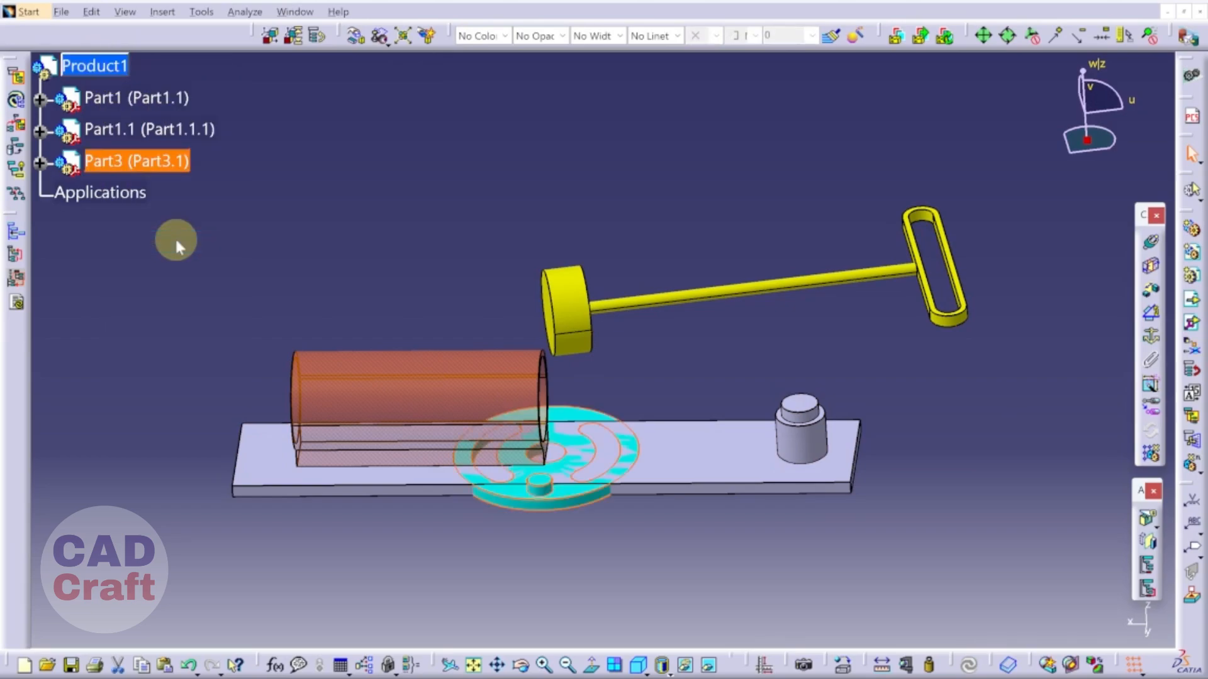
Move Part3 clear of the base plate with the compass, placing it above the piston rod.
left_click(1059, 200)
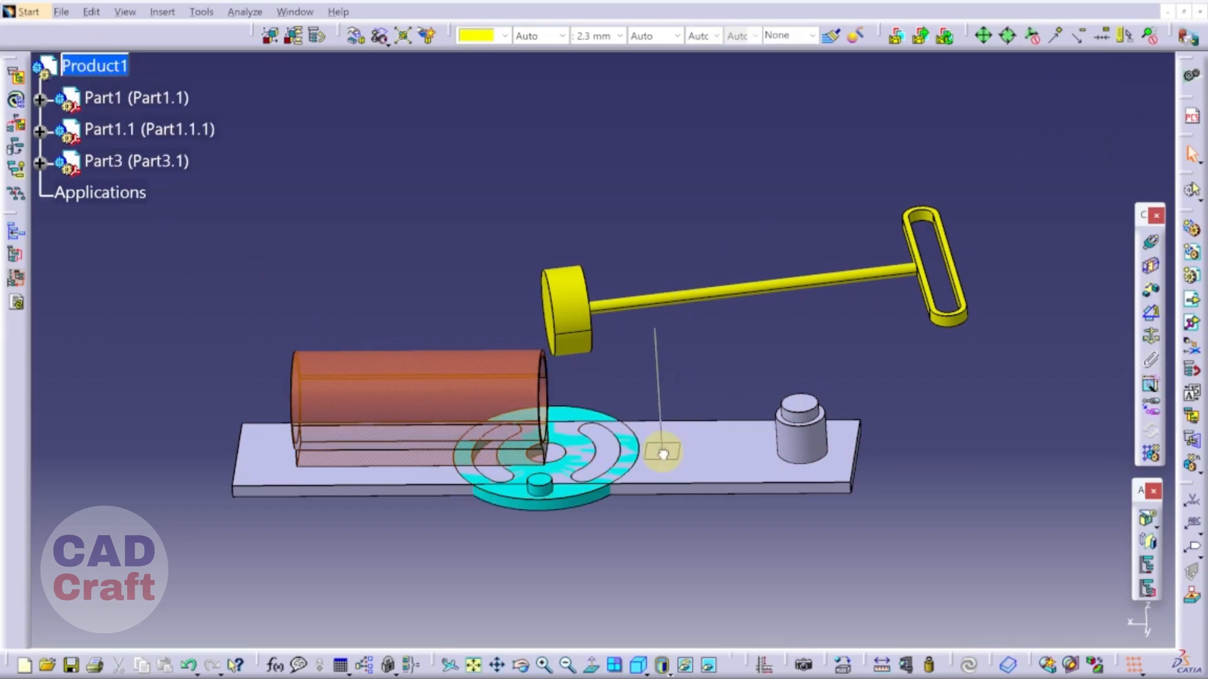
left_click_drag(663, 454, 662, 451)
left_click(142, 165)
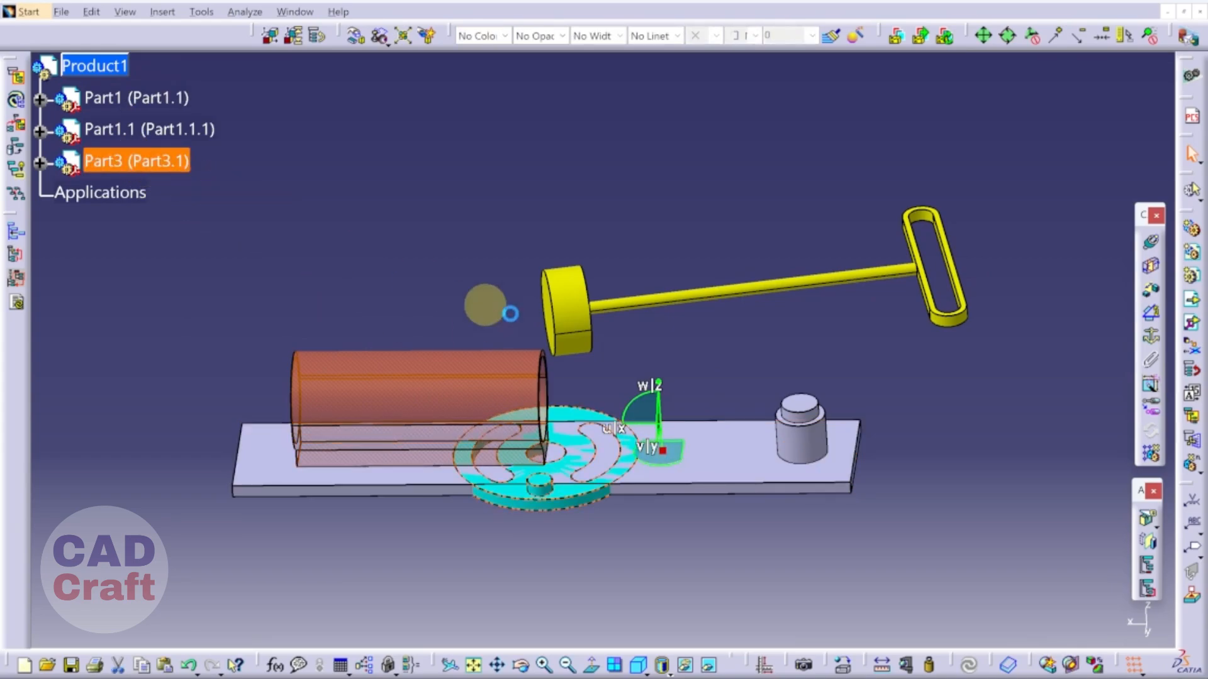
left_click_drag(662, 446, 924, 222)
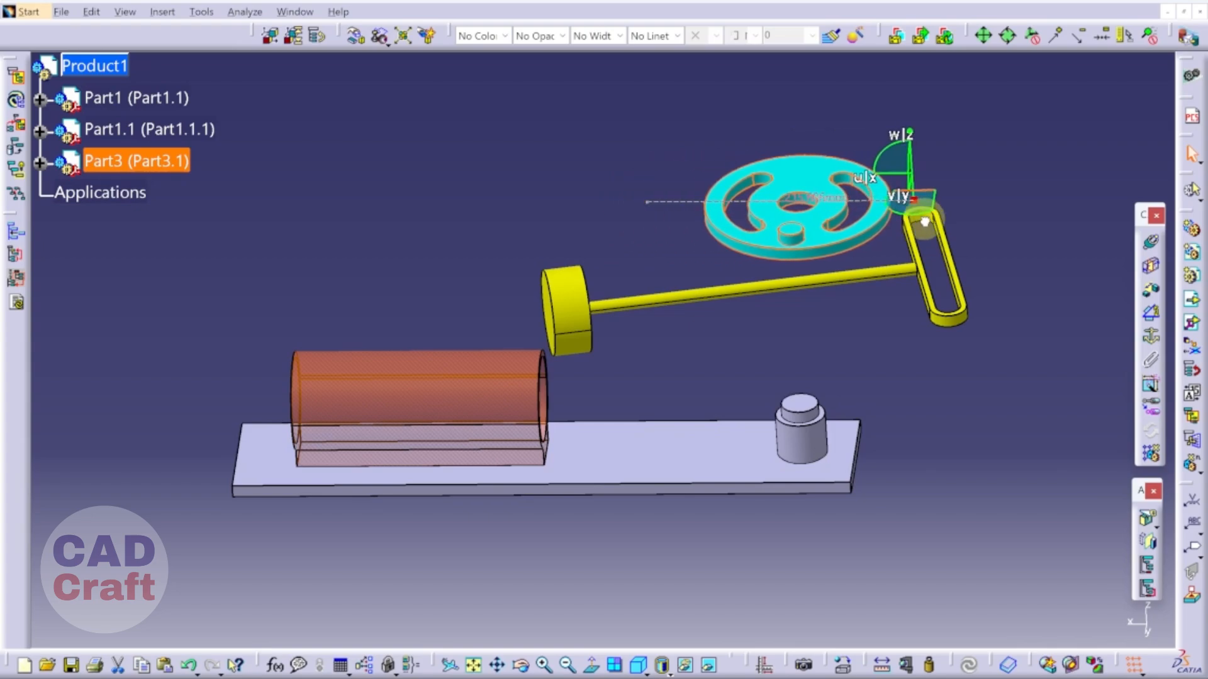
left_click(1072, 256)
Add a coincidence constraint between the wheel's centre hole axis and the axis of the stepped pin on the base.
middle_click_drag(809, 337, 555, 429)
middle_click_drag(914, 505, 797, 433, "ctrl")
left_click(1151, 243)
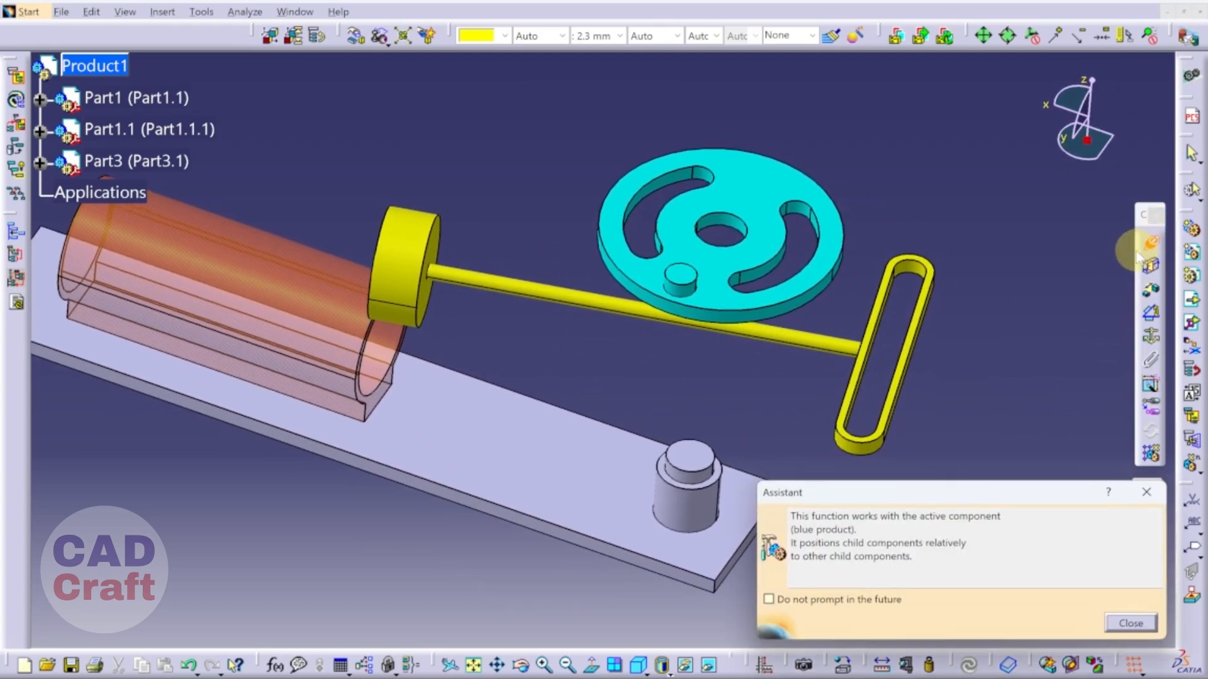
middle_click_drag(686, 487, 660, 394, "ctrl")
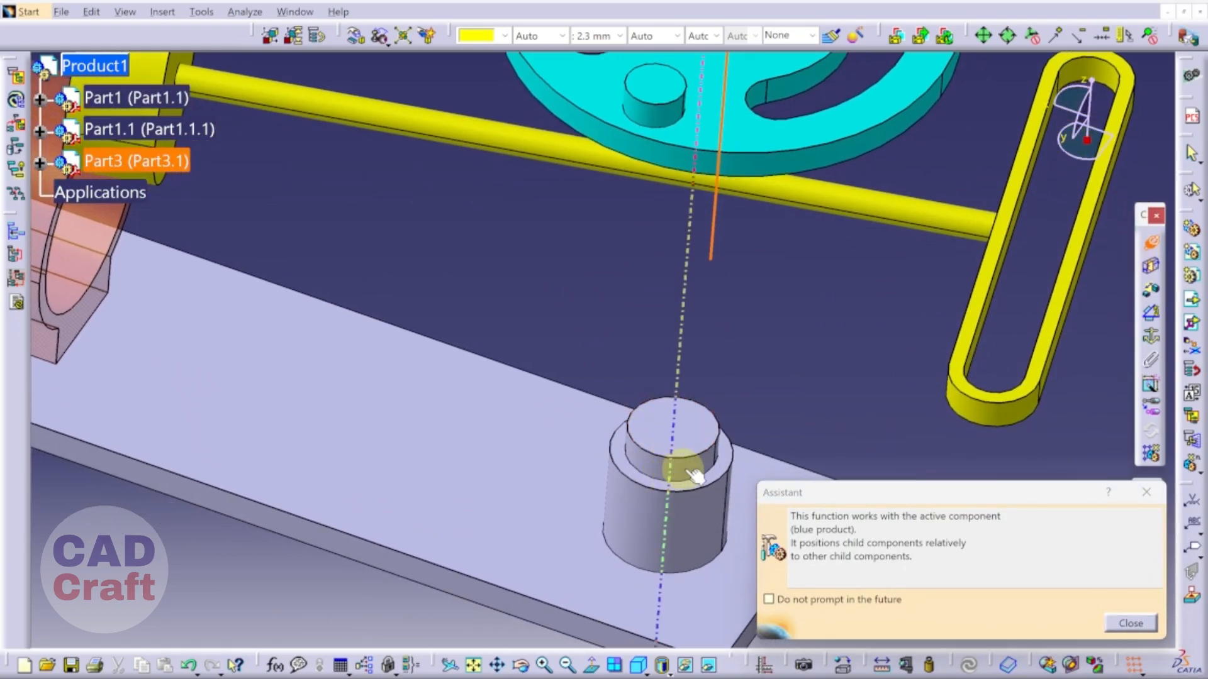
left_click(655, 463)
middle_click_drag(569, 280, 770, 332, "ctrl")
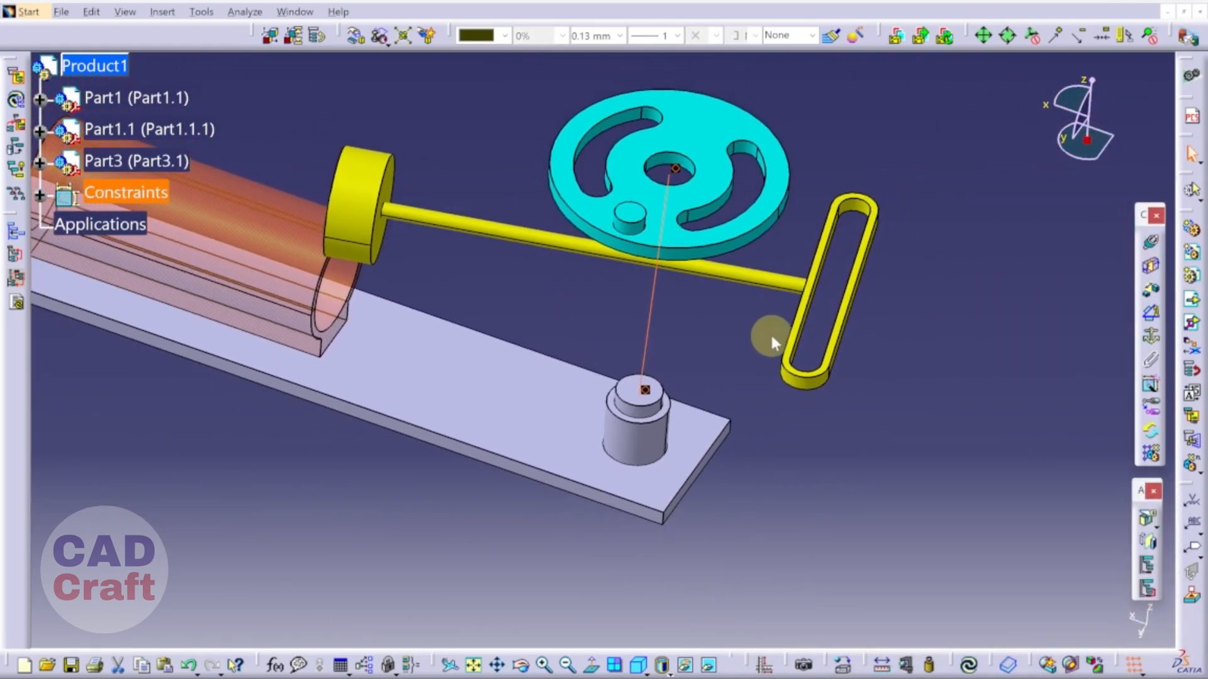
Add a contact constraint between the wheel's underside and the shoulder of the stepped pin, and update the assembly.
left_click(1150, 269)
middle_click_drag(858, 431, 458, 133, "ctrl")
middle_click_drag(472, 256, 823, 431, "ctrl")
left_click(607, 494)
middle_click_drag(629, 415, 704, 406, "ctrl")
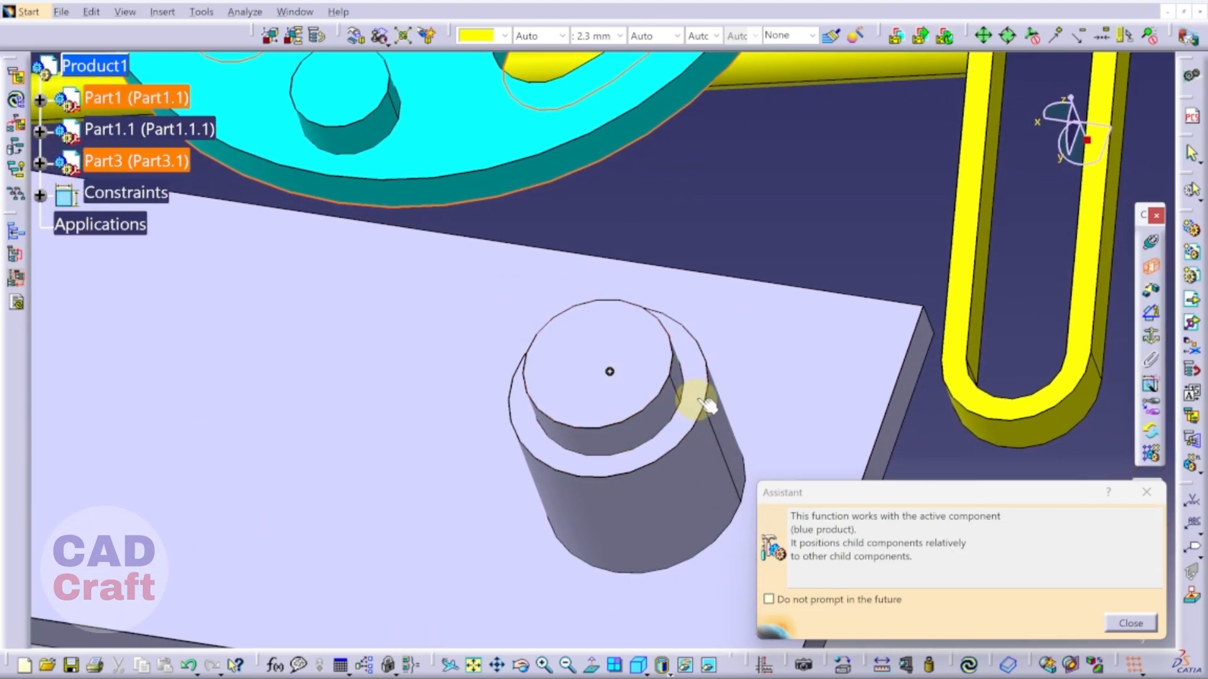
left_click(702, 381)
middle_click_drag(718, 269, 723, 357, "ctrl")
middle_click_drag(692, 396, 793, 431)
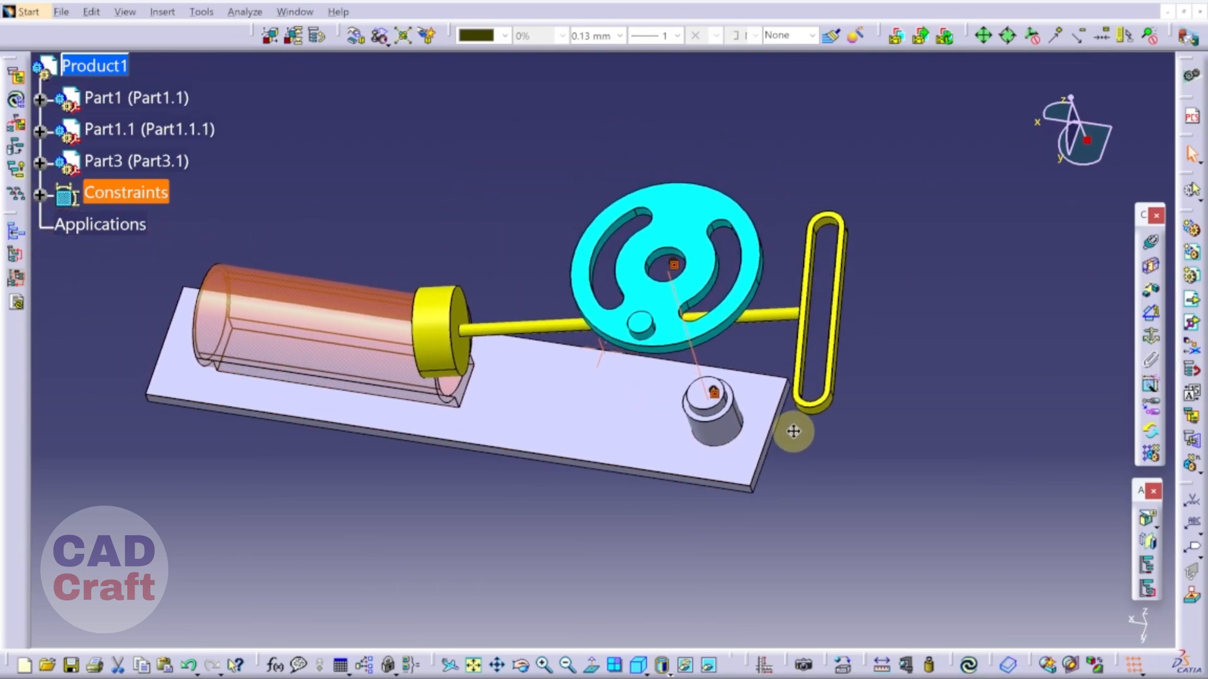
left_click(970, 663)
Add a coincidence constraint between the piston axis and the bore axis of the base's cylinder.
middle_click_drag(764, 531, 640, 487)
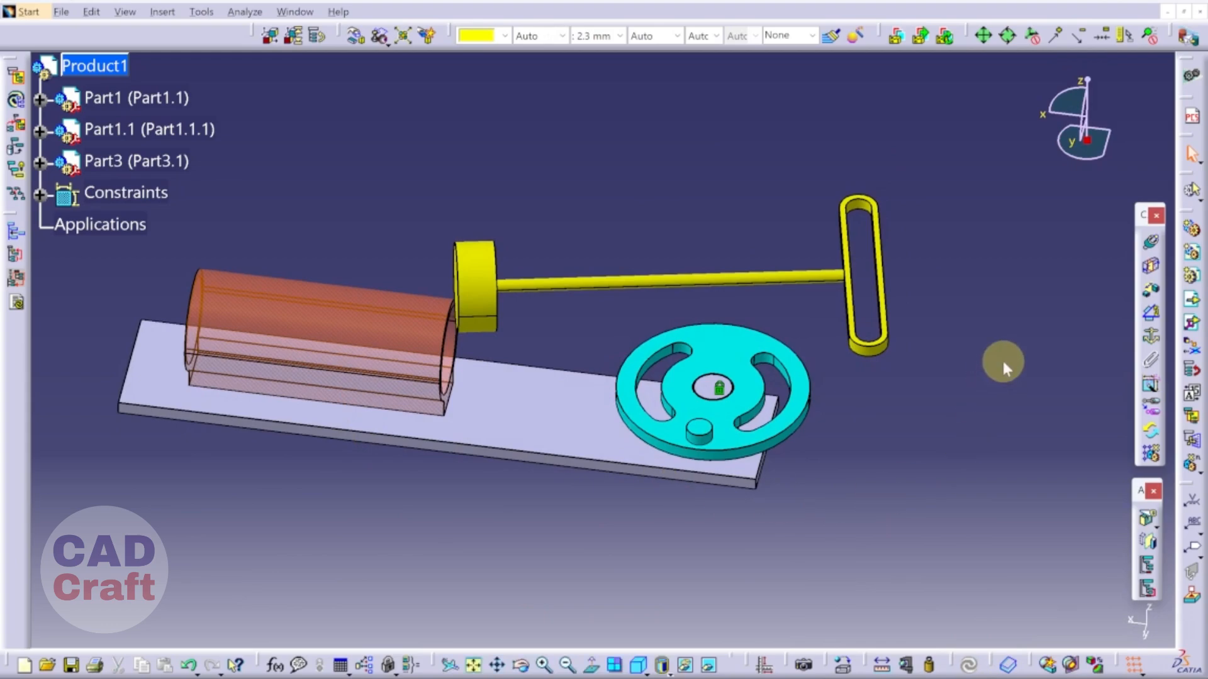
left_click(1150, 245)
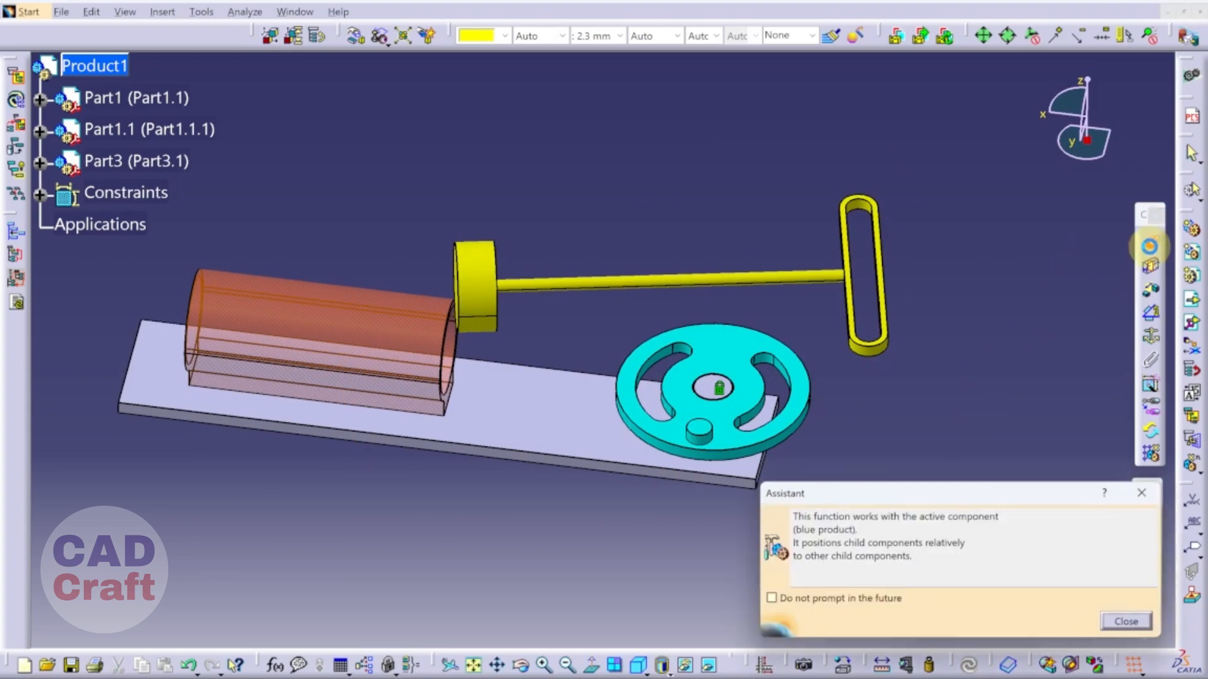
middle_click_drag(462, 483, 431, 393)
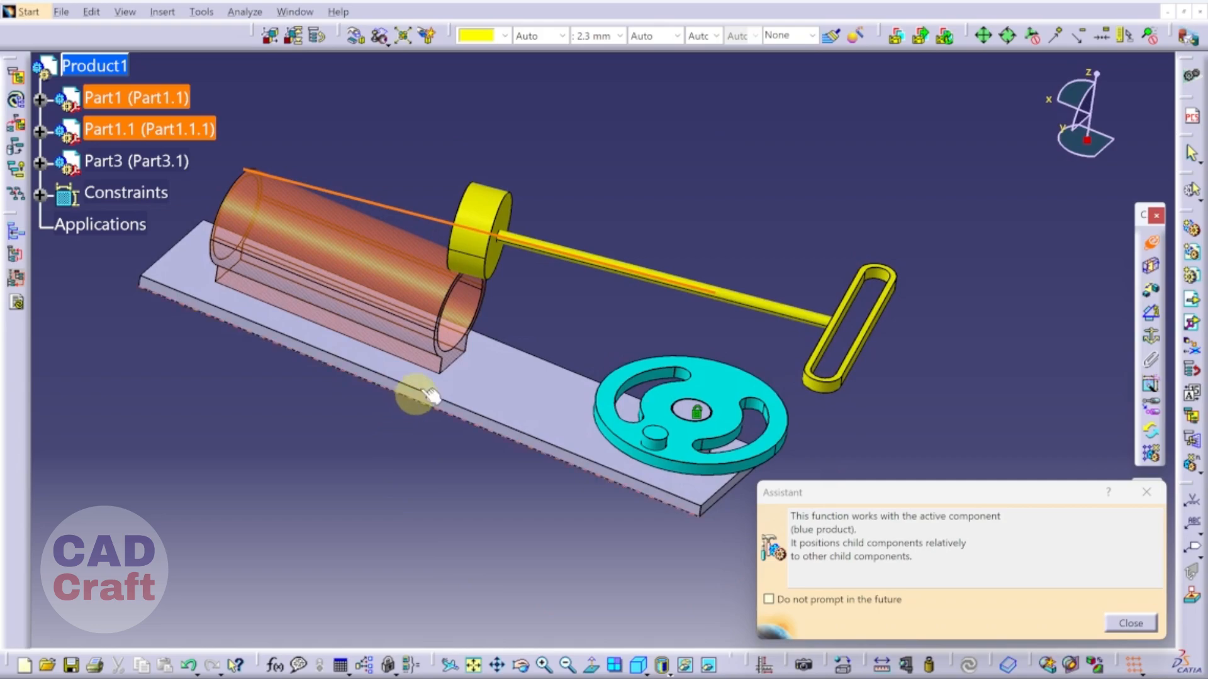
left_click(476, 308)
middle_click_drag(477, 308, 464, 572)
middle_click_drag(890, 208, 1013, 264)
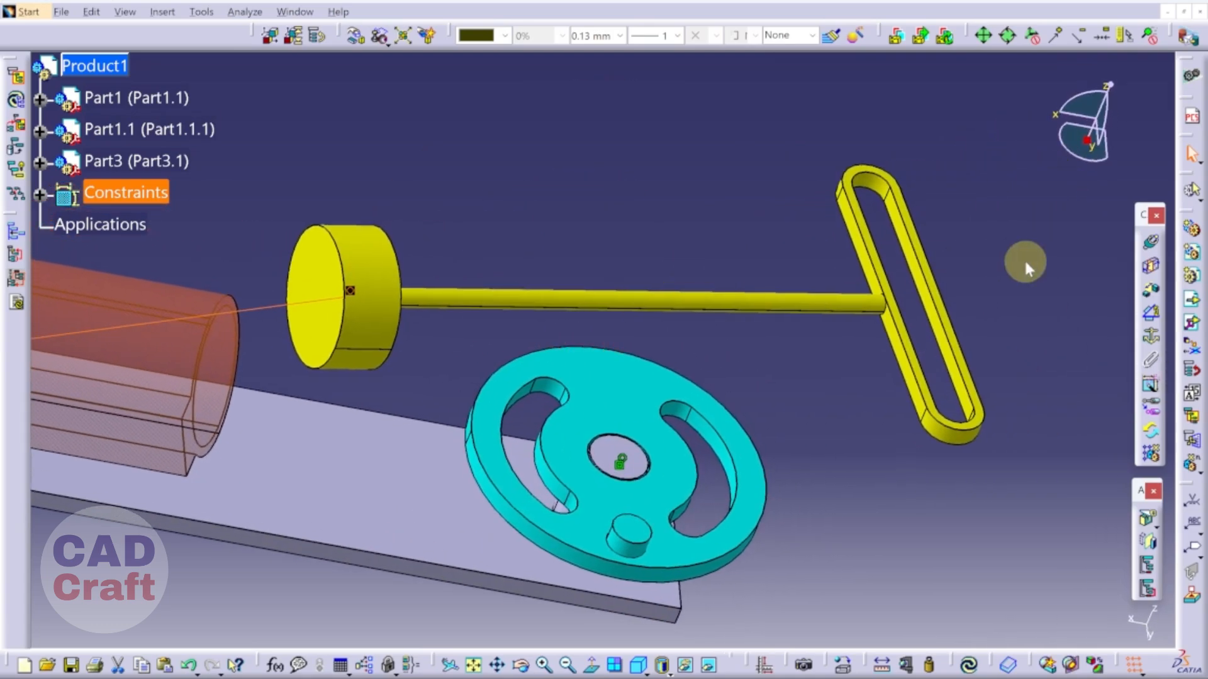
Add a line contact constraint between one inner flat face of the yoke slot and the wheel's pin, with External orientation.
left_click(1150, 266)
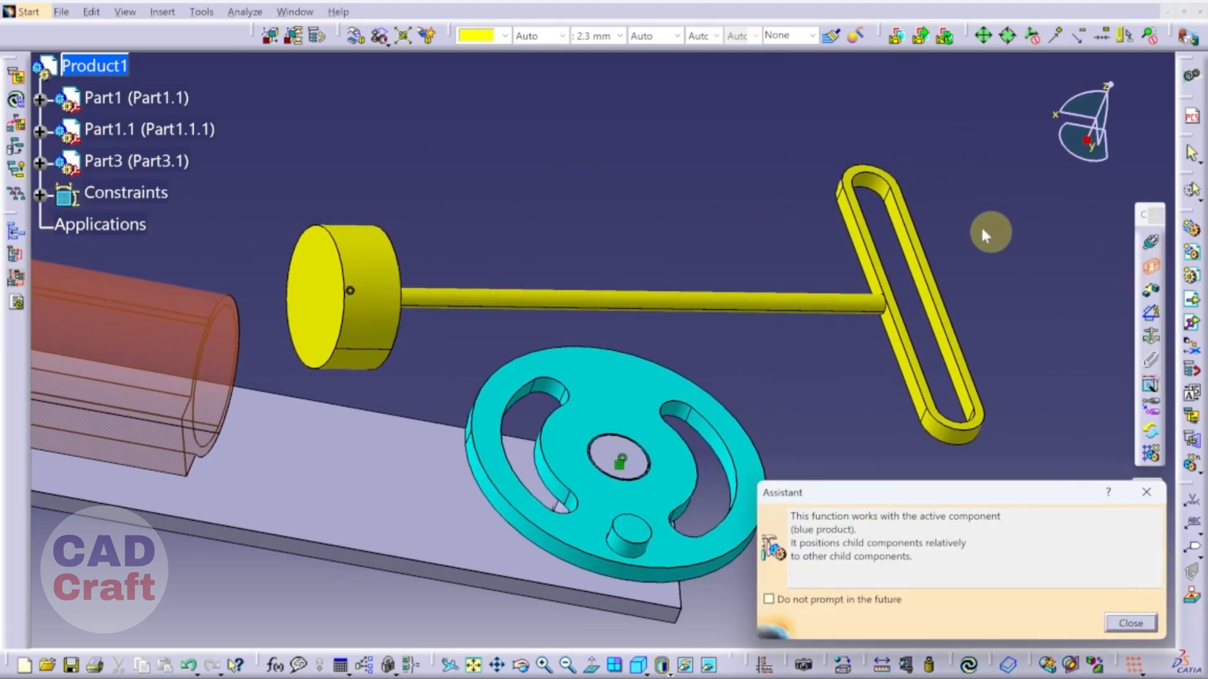
left_click(899, 224)
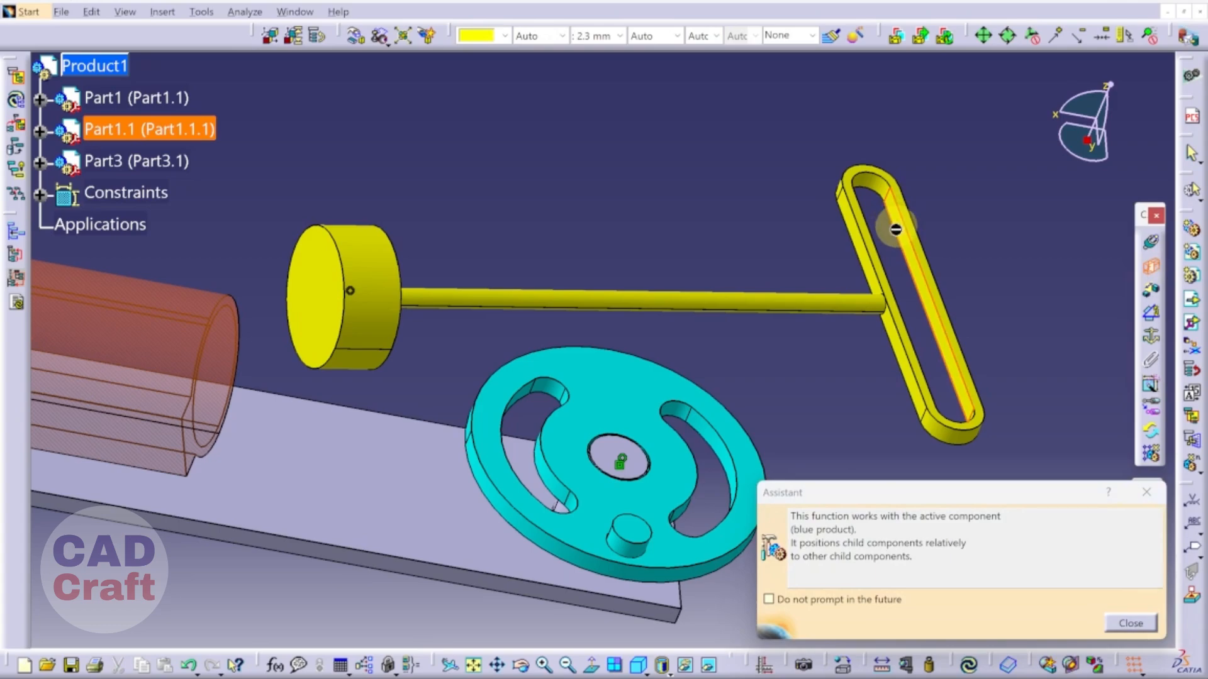
middle_click_drag(667, 533, 662, 347)
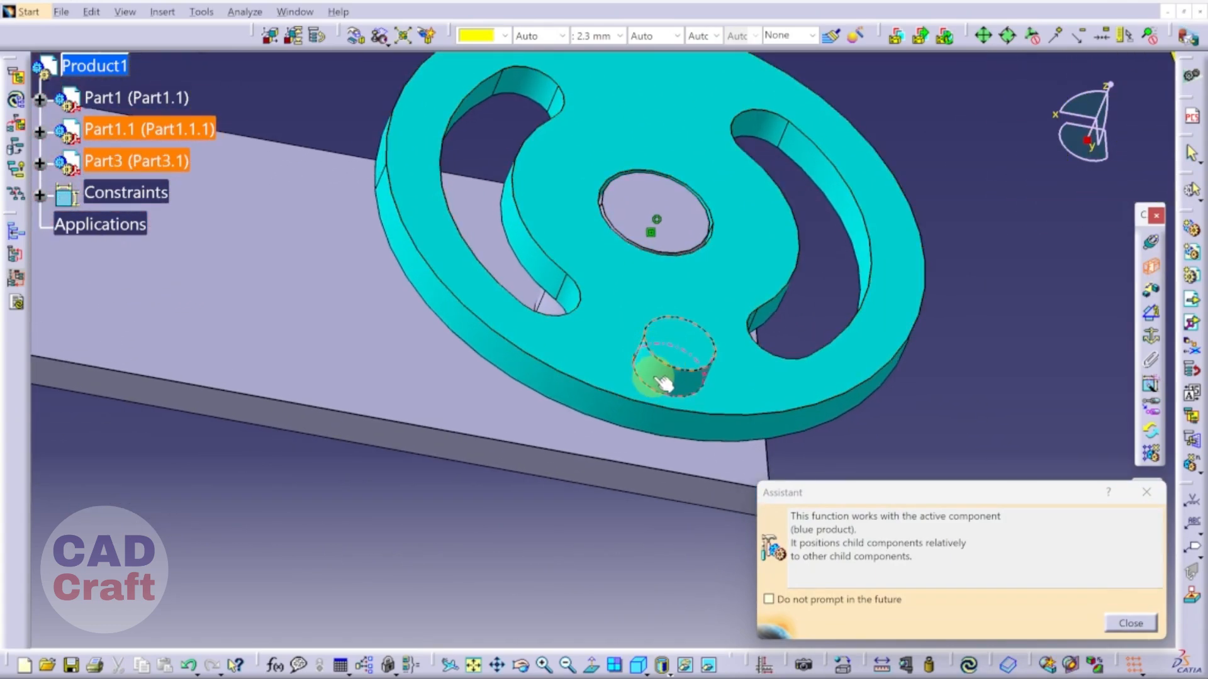
left_click(671, 380)
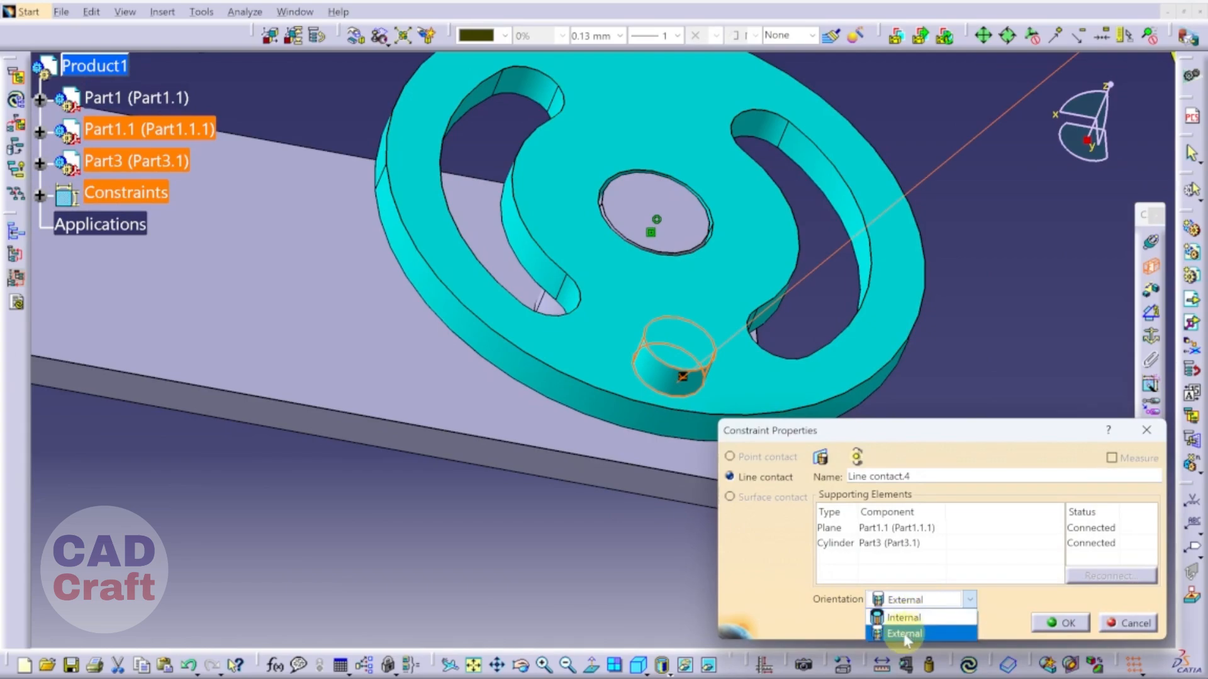
left_click(1062, 622)
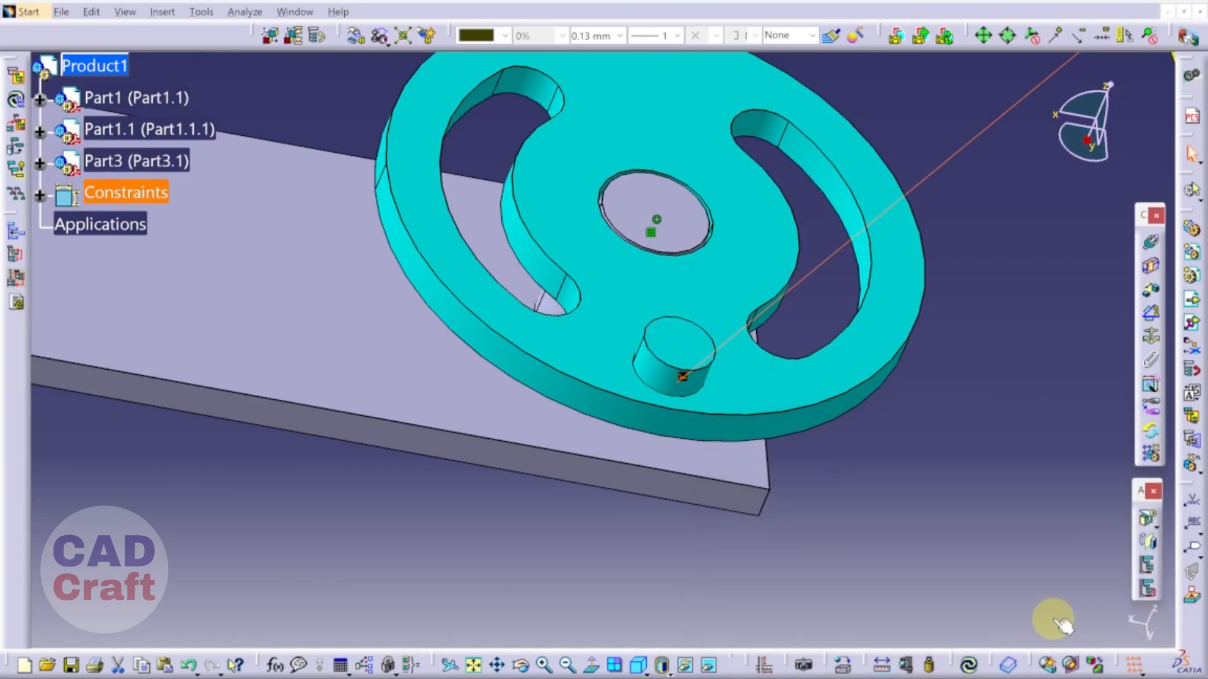
Add an External line contact between the opposite inner face of the yoke slot and the wheel's pin, and update the assembly.
middle_click_drag(971, 358, 705, 401)
middle_click_drag(647, 283, 651, 250)
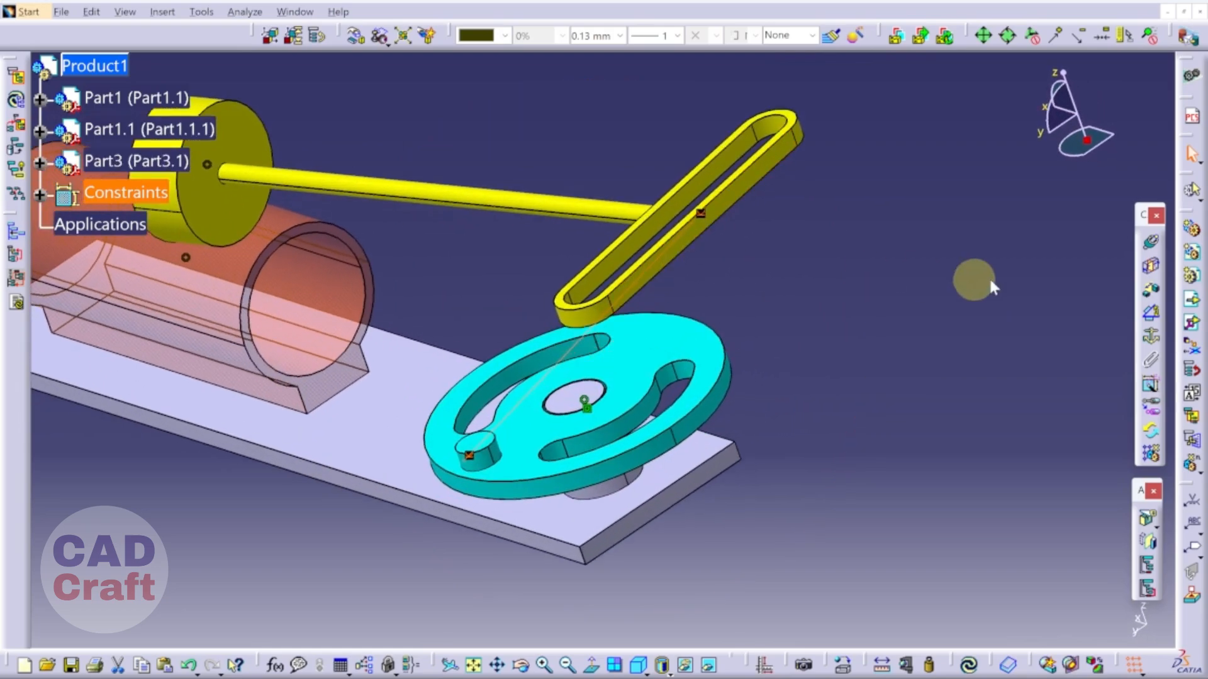
left_click(1151, 267)
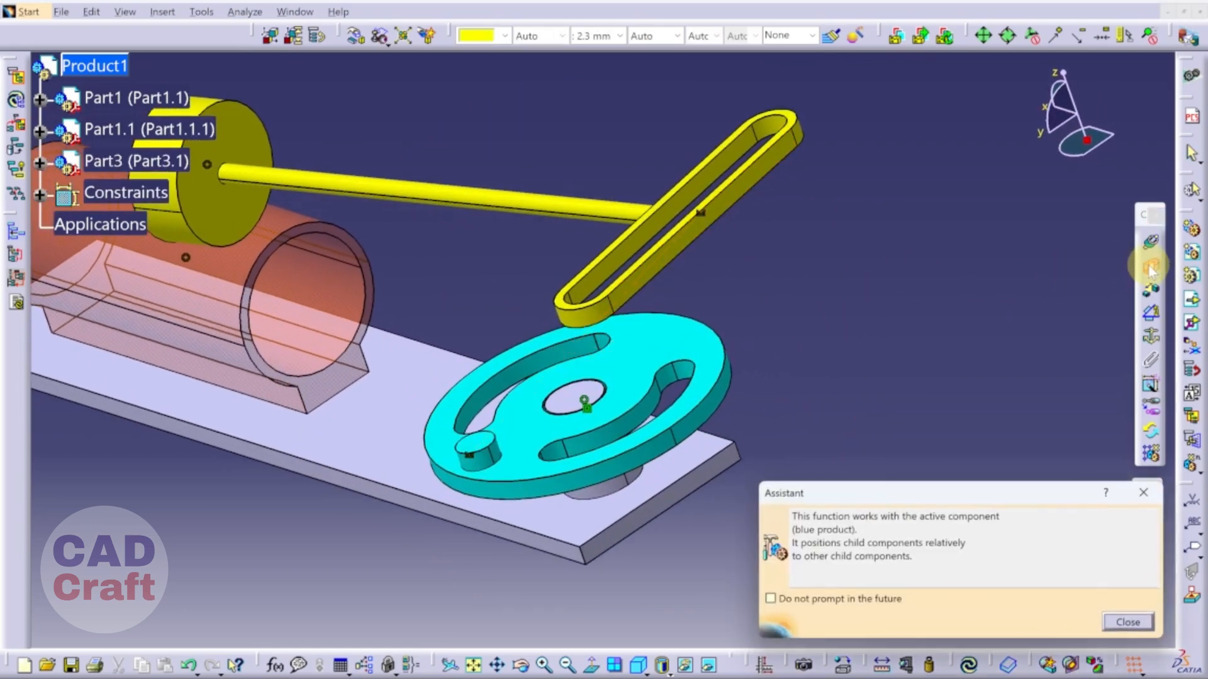
left_click(724, 166)
middle_click_drag(481, 501, 648, 336)
left_click(500, 440)
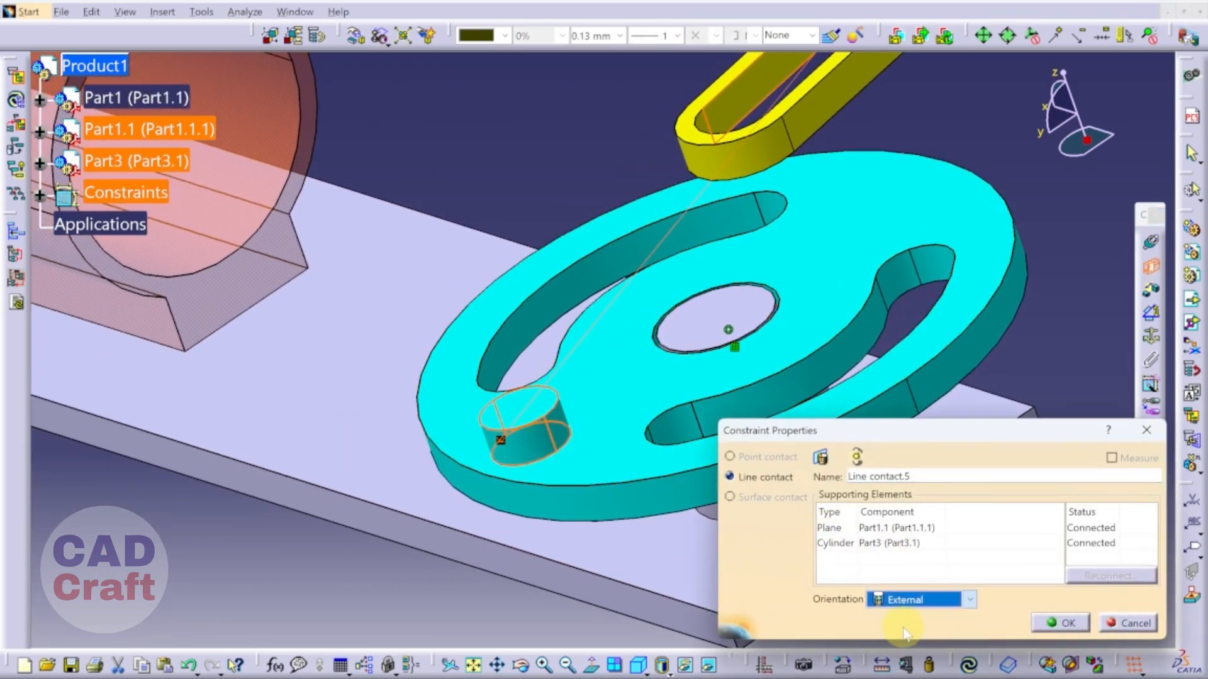
left_click(1063, 625)
middle_click_drag(777, 397, 777, 458)
middle_click_drag(575, 442, 857, 509)
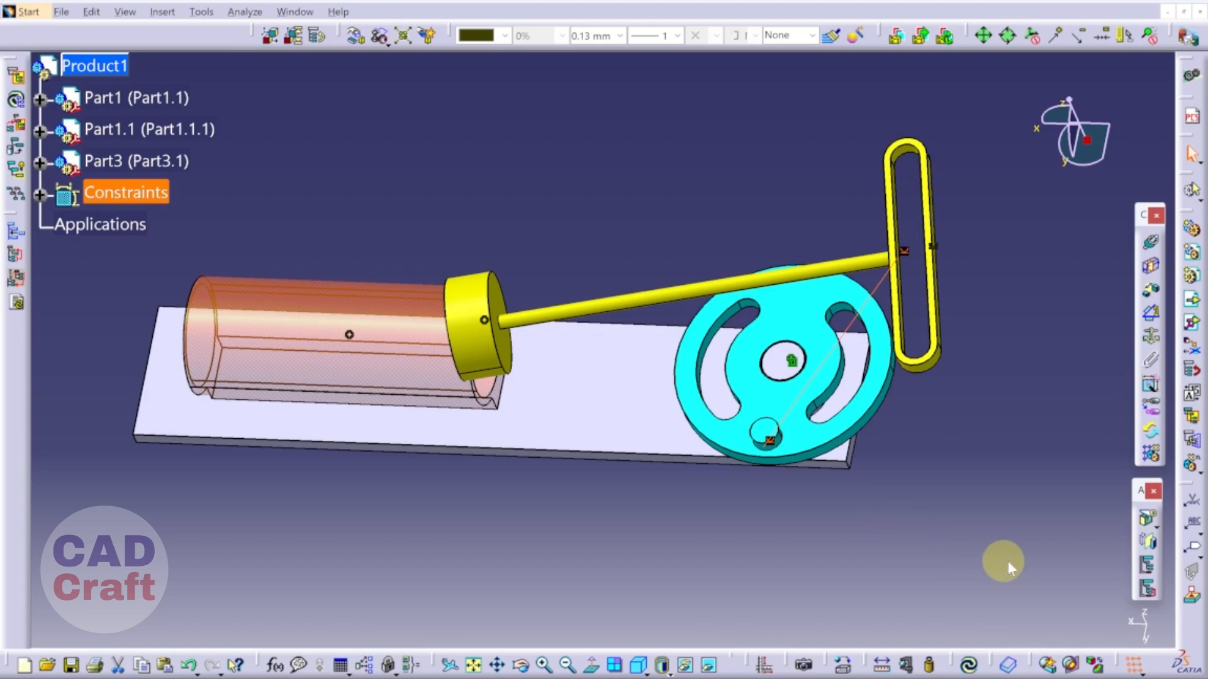
left_click(969, 666)
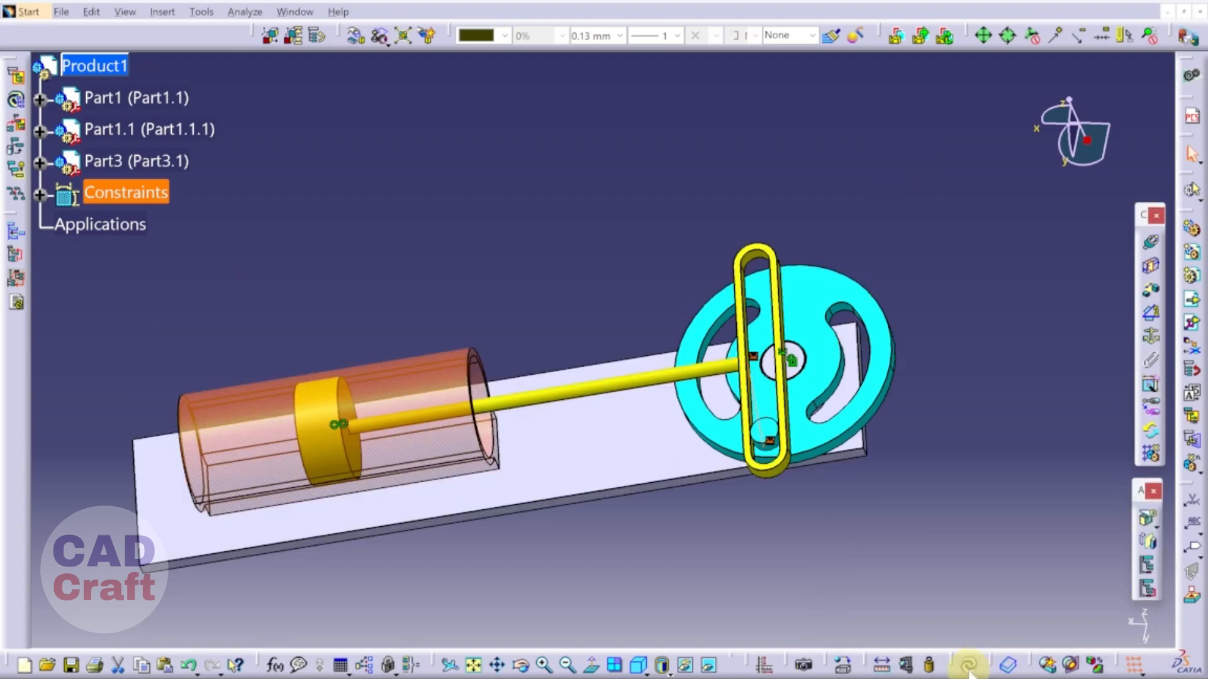
Hide the assembly's Constraints branch.
middle_click_drag(648, 547, 595, 471)
right_click(121, 199)
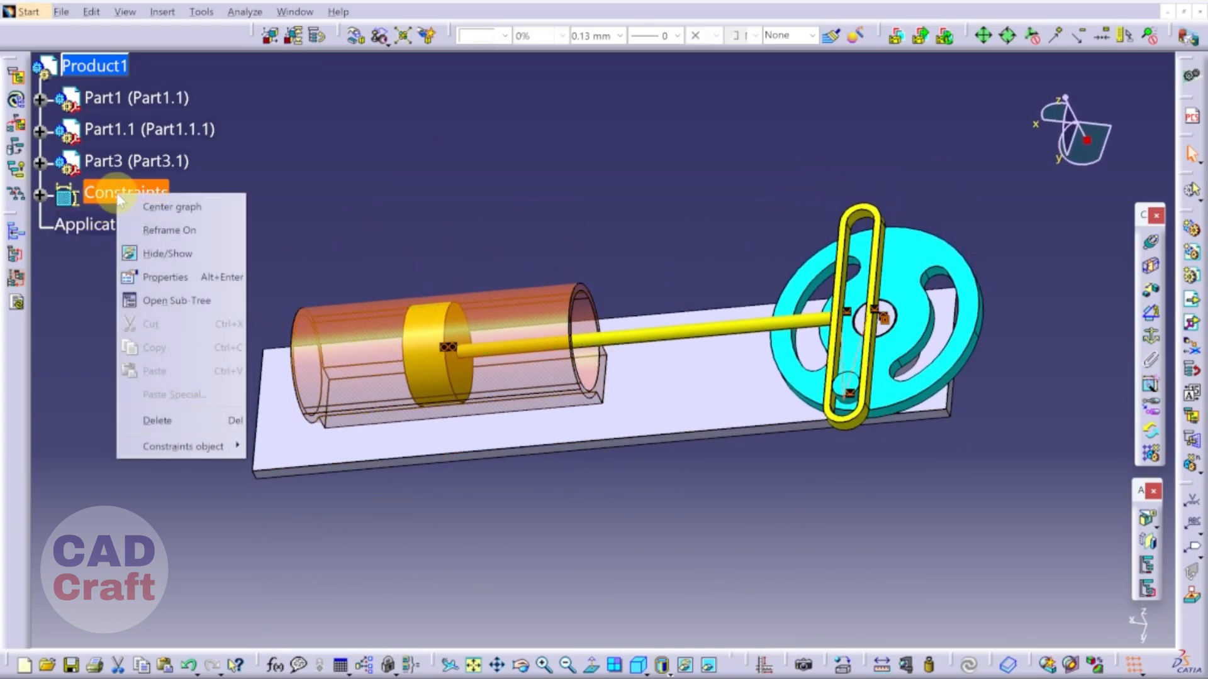
left_click(151, 254)
middle_click_drag(272, 445, 504, 479)
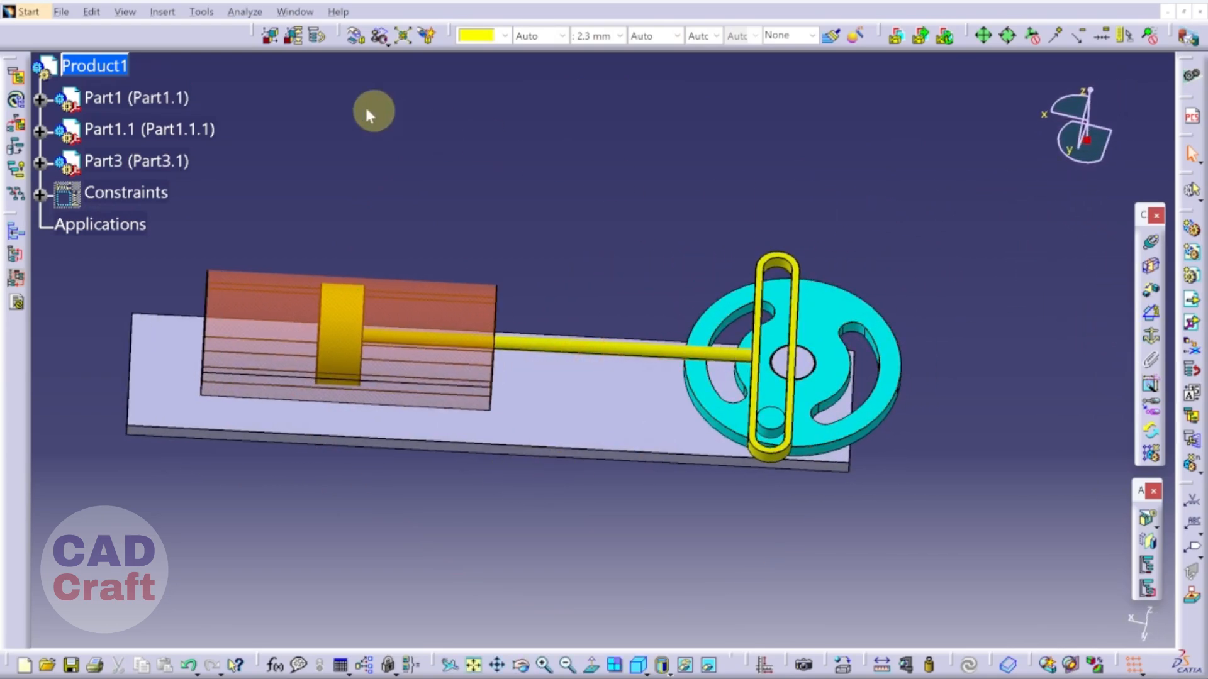
Switch Product1 to the DMU Kinematics workbench.
left_click(21, 20)
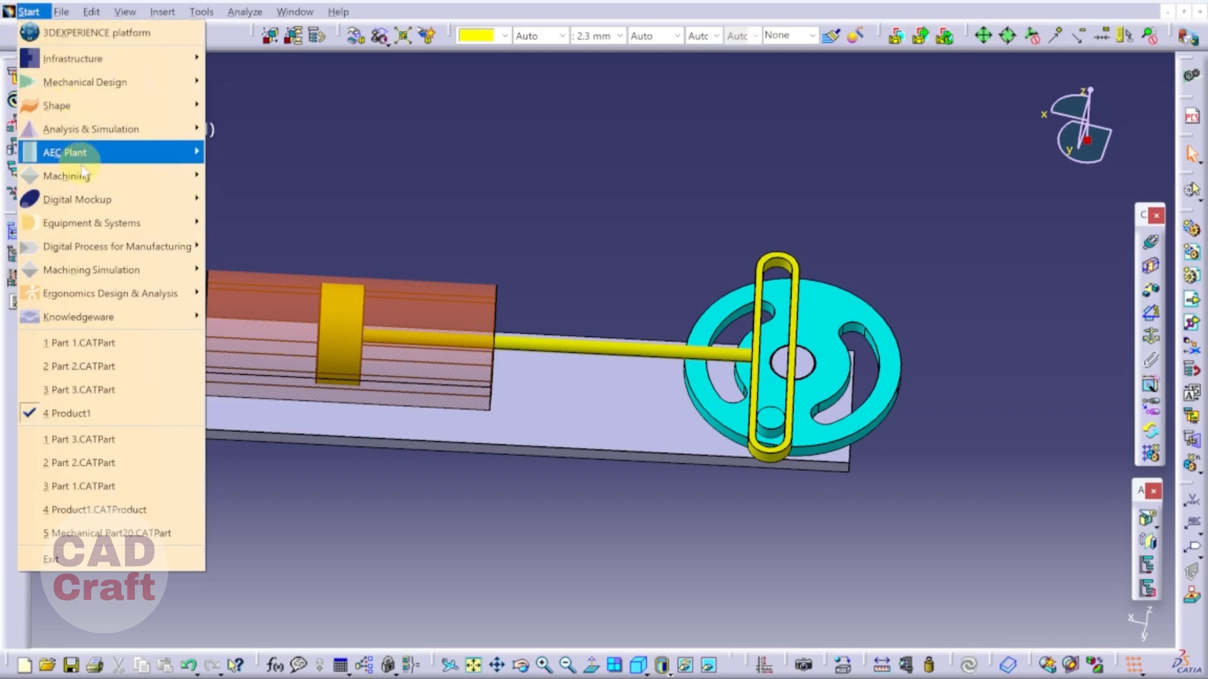
mouse_move(81, 205)
left_click(264, 246)
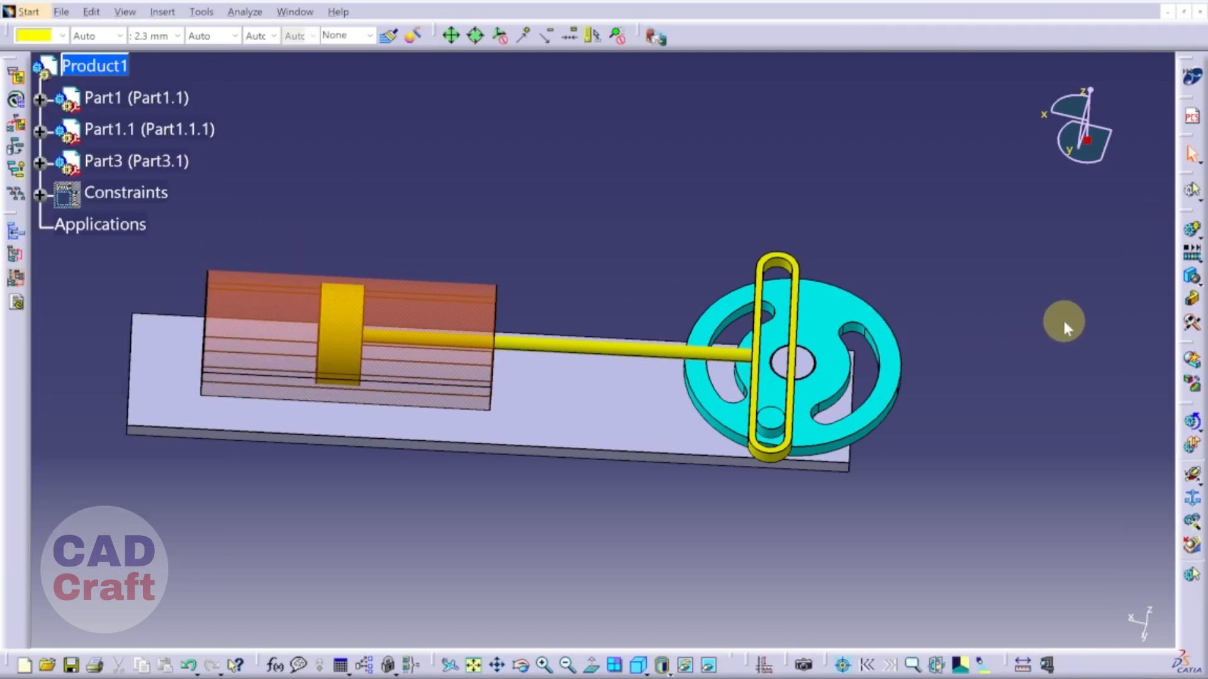
Create a cylindrical joint in a new mechanism between the piston rod axis and the axis of the base's cylinder.
left_click(1195, 495)
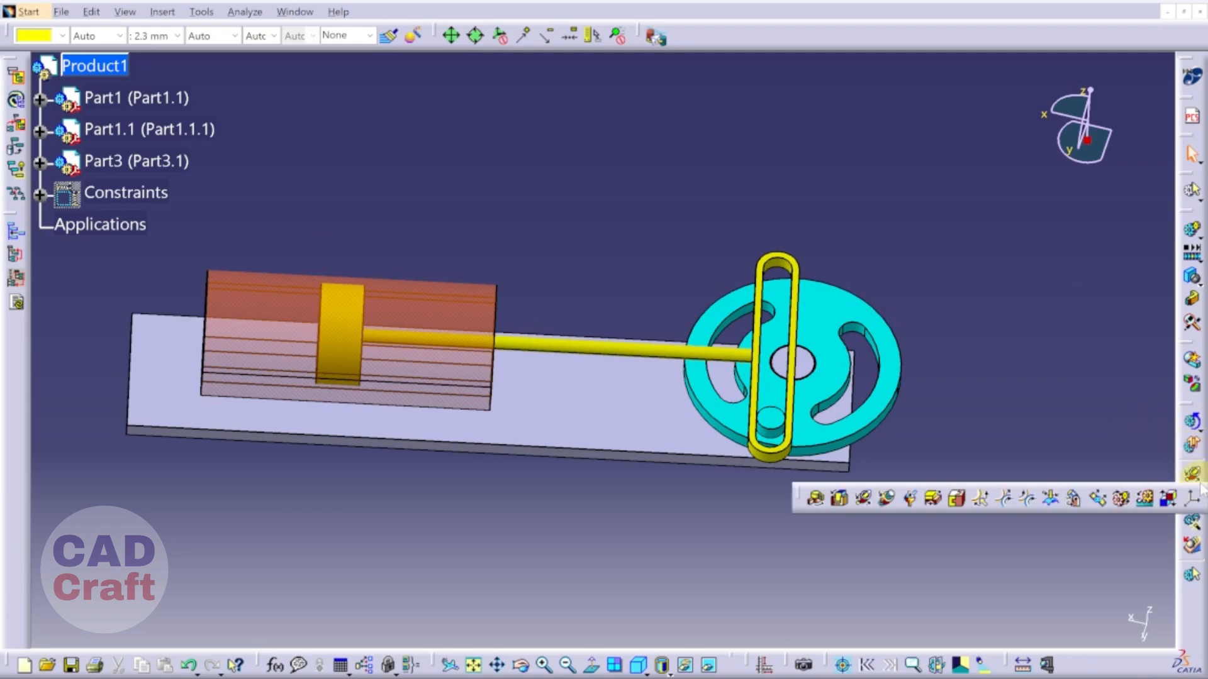
left_click(864, 499)
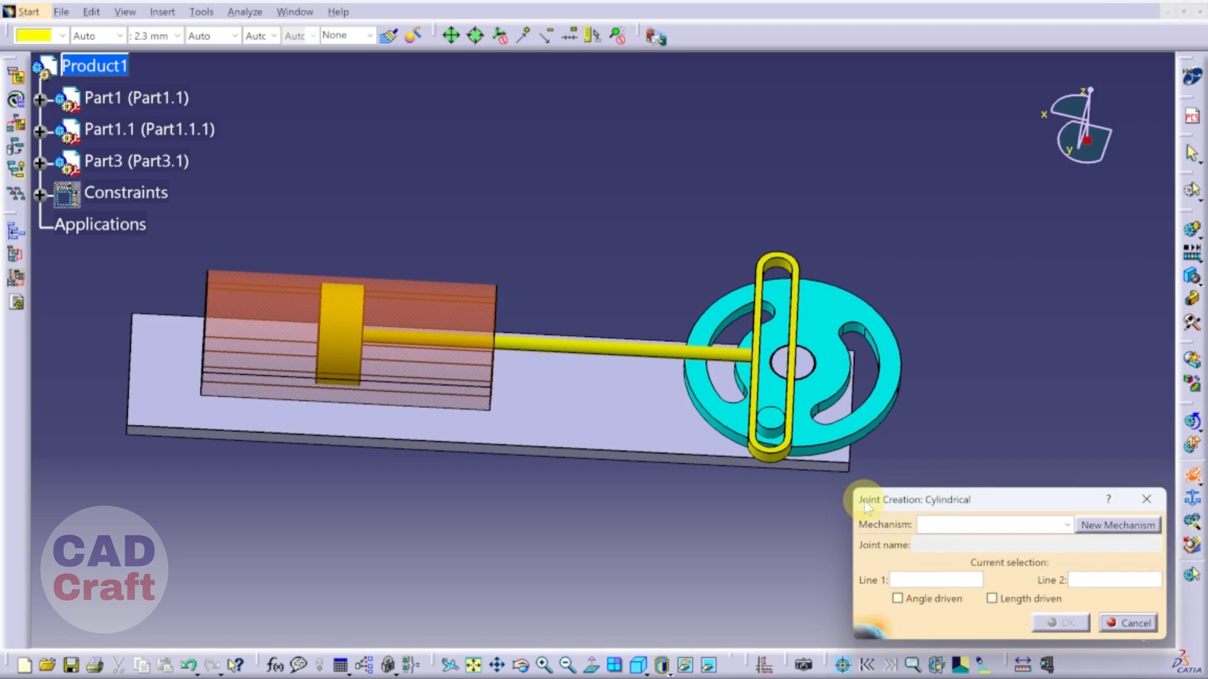
left_click(1085, 528)
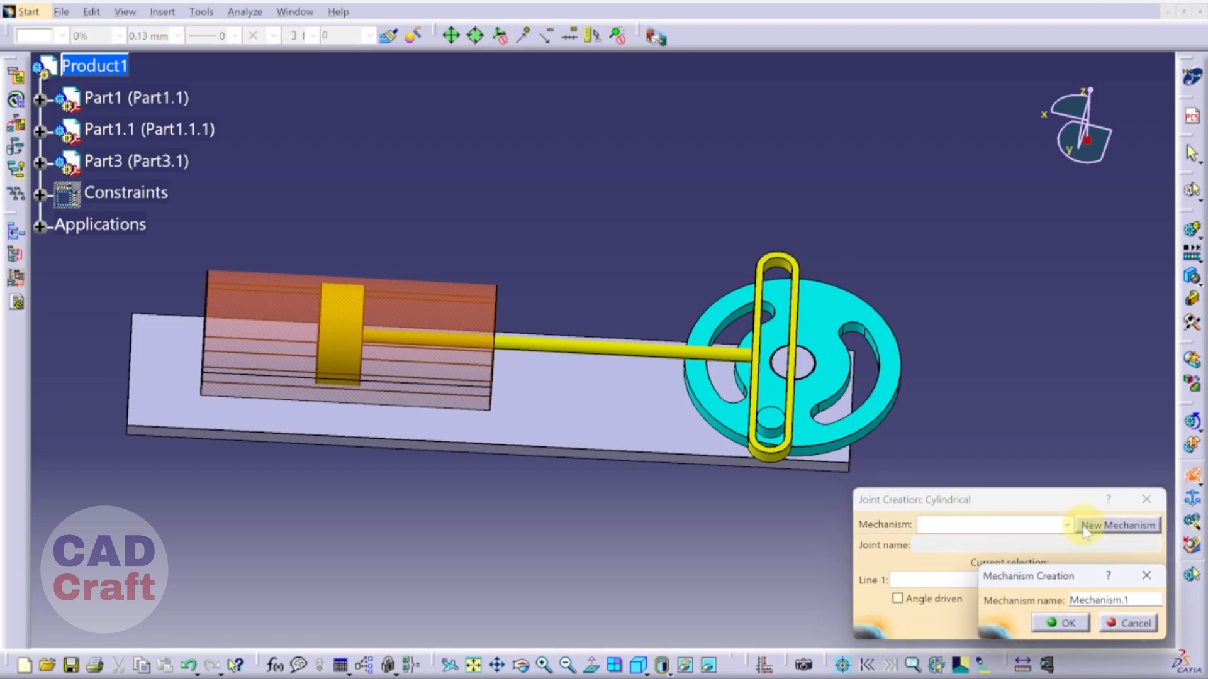
left_click(1060, 624)
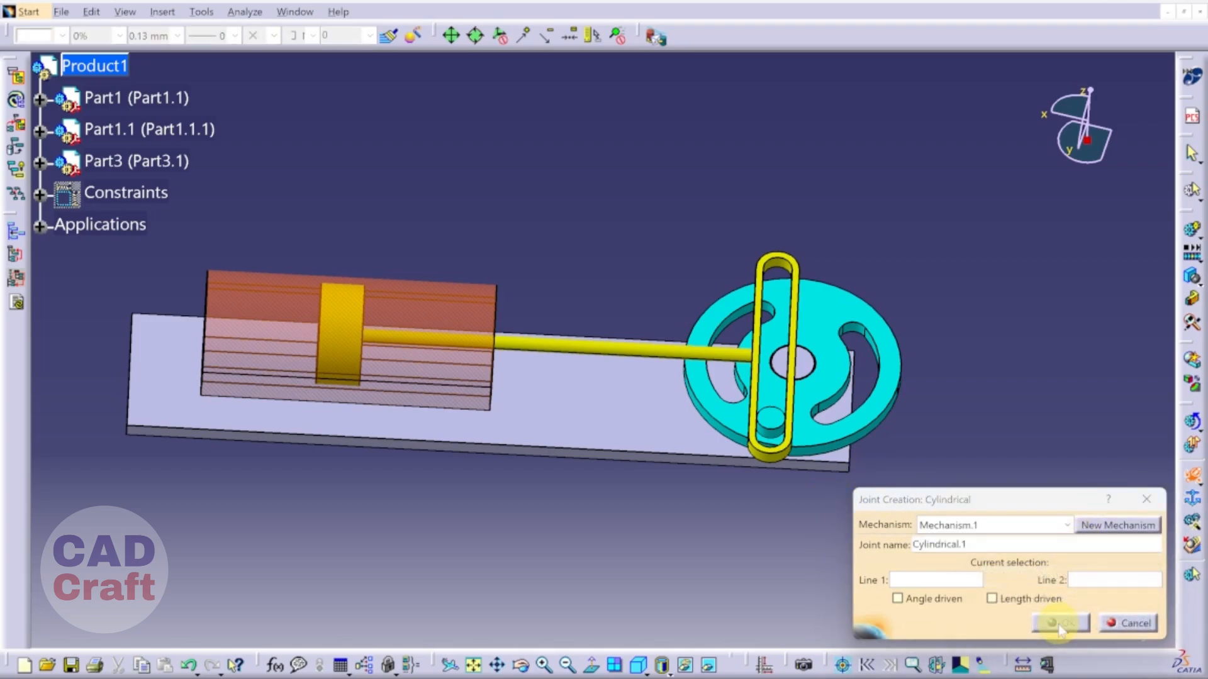
middle_click_drag(459, 345, 404, 265)
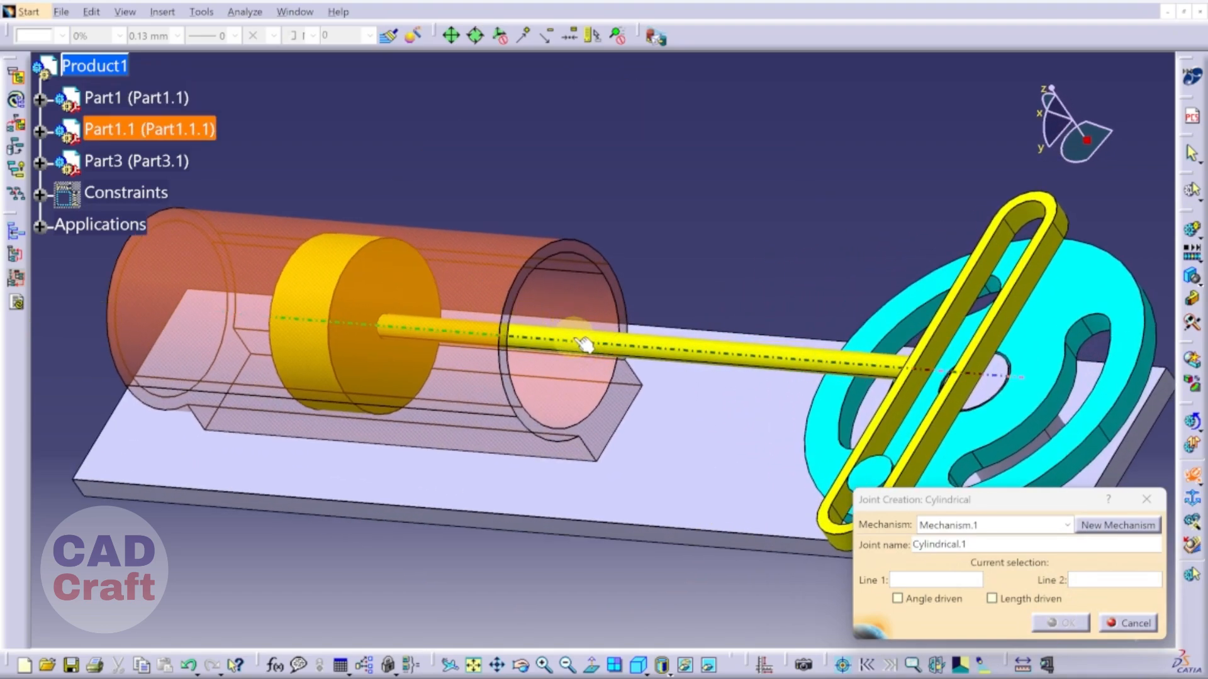
left_click(582, 340)
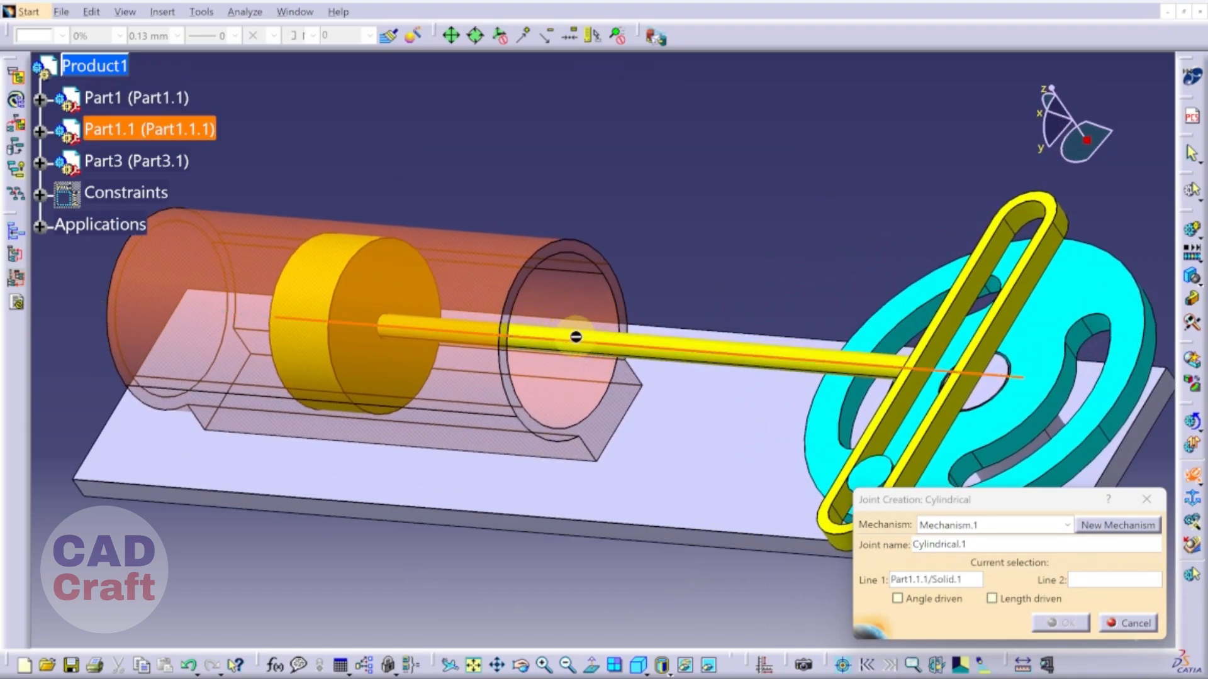
left_click(591, 310)
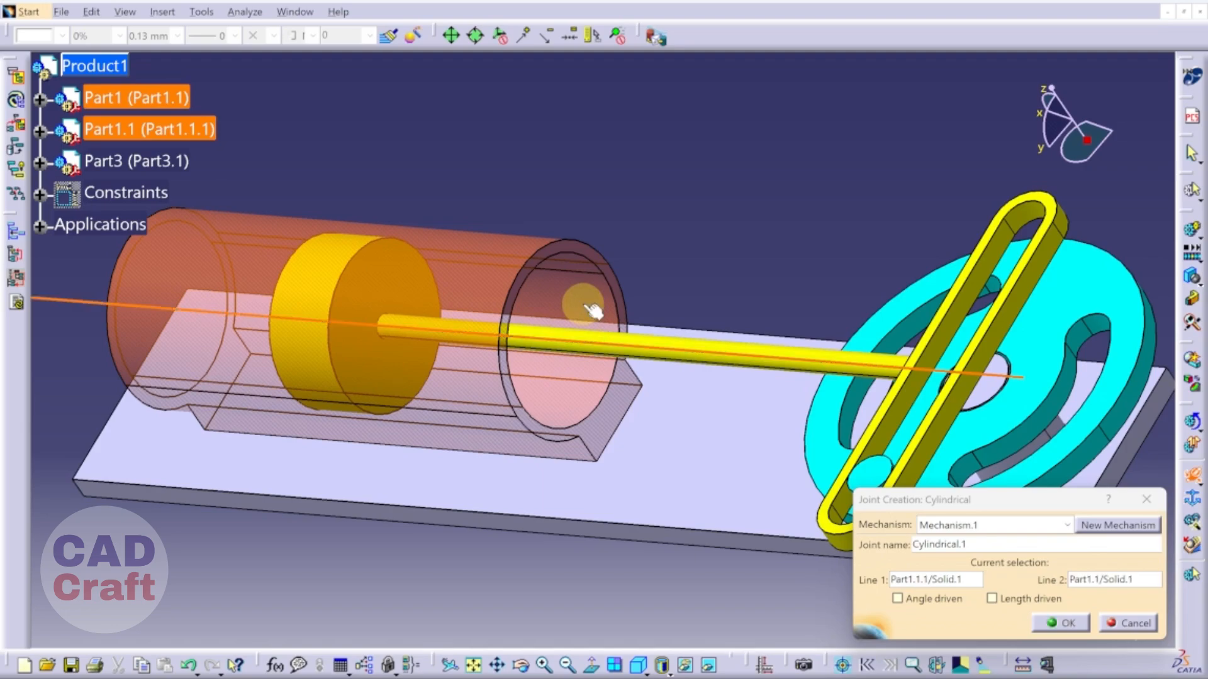
left_click(1059, 624)
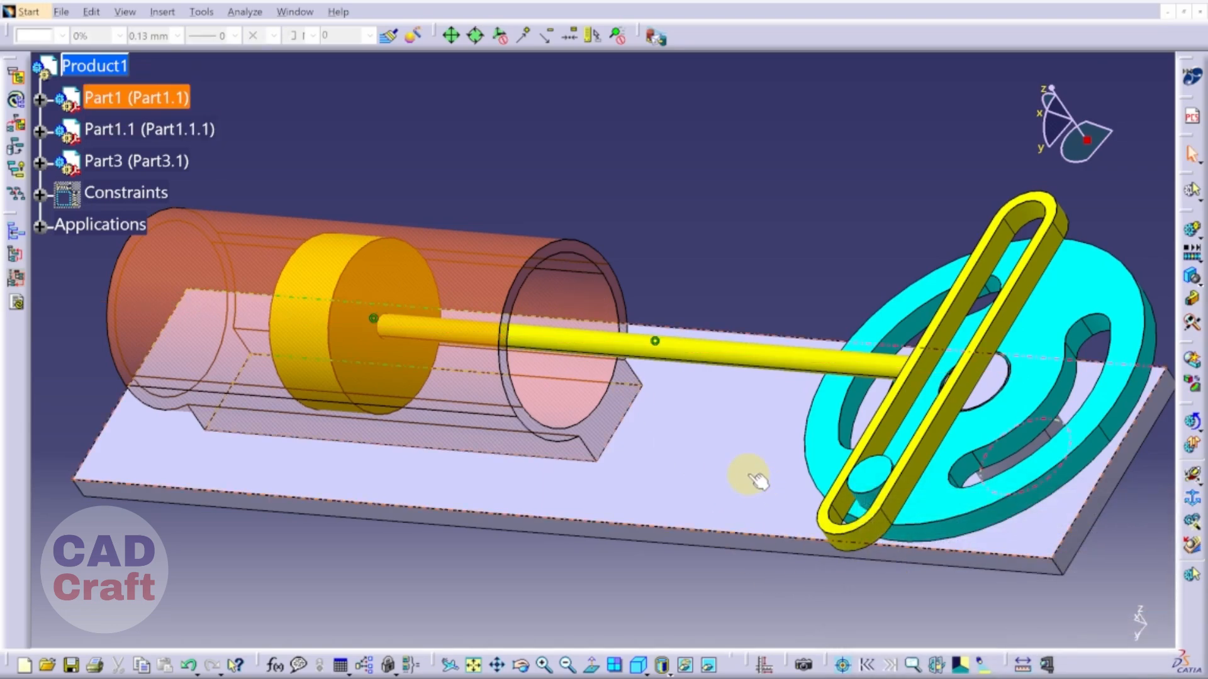
Create an angle-driven cylindrical joint between the axis of the base's stepped pin and the wheel's centre hole axis.
middle_click_drag(628, 531, 578, 455)
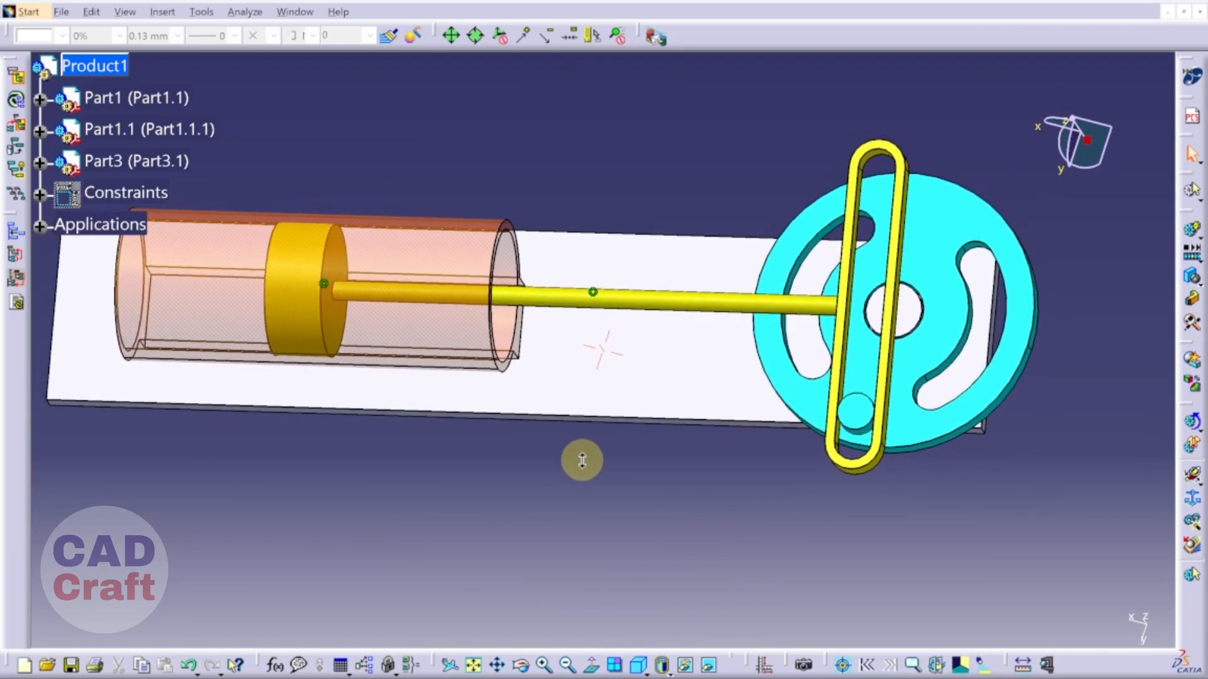
middle_click_drag(1001, 403, 909, 449)
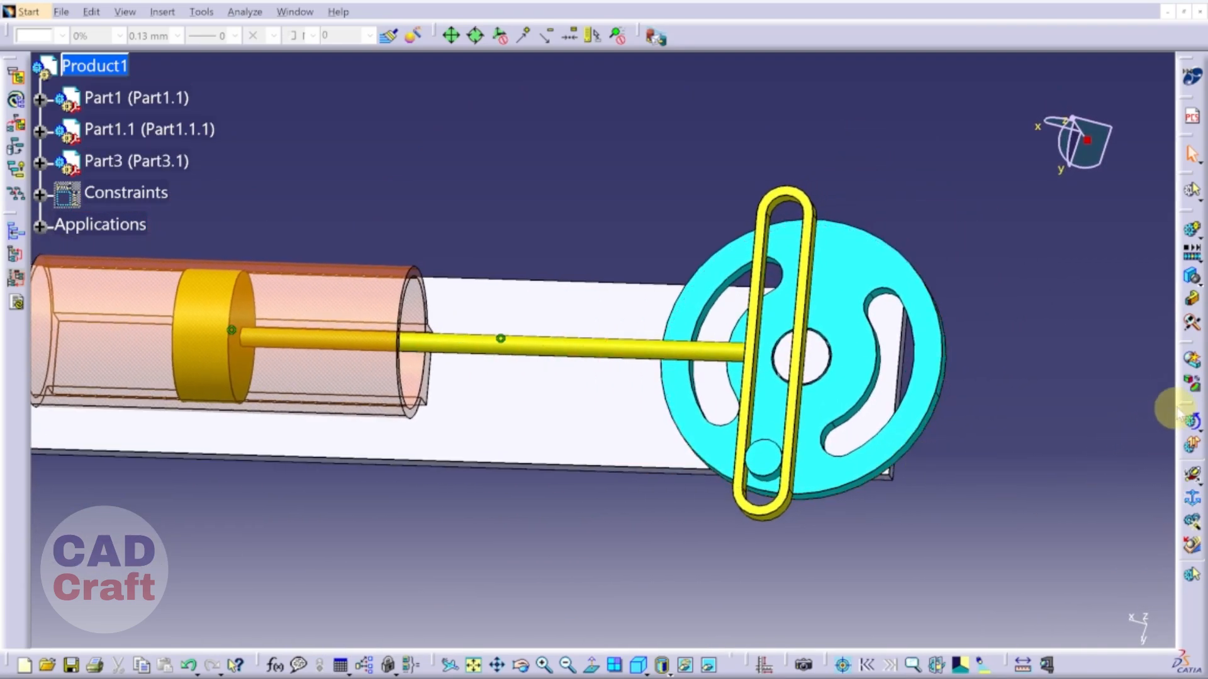
left_click(1189, 474)
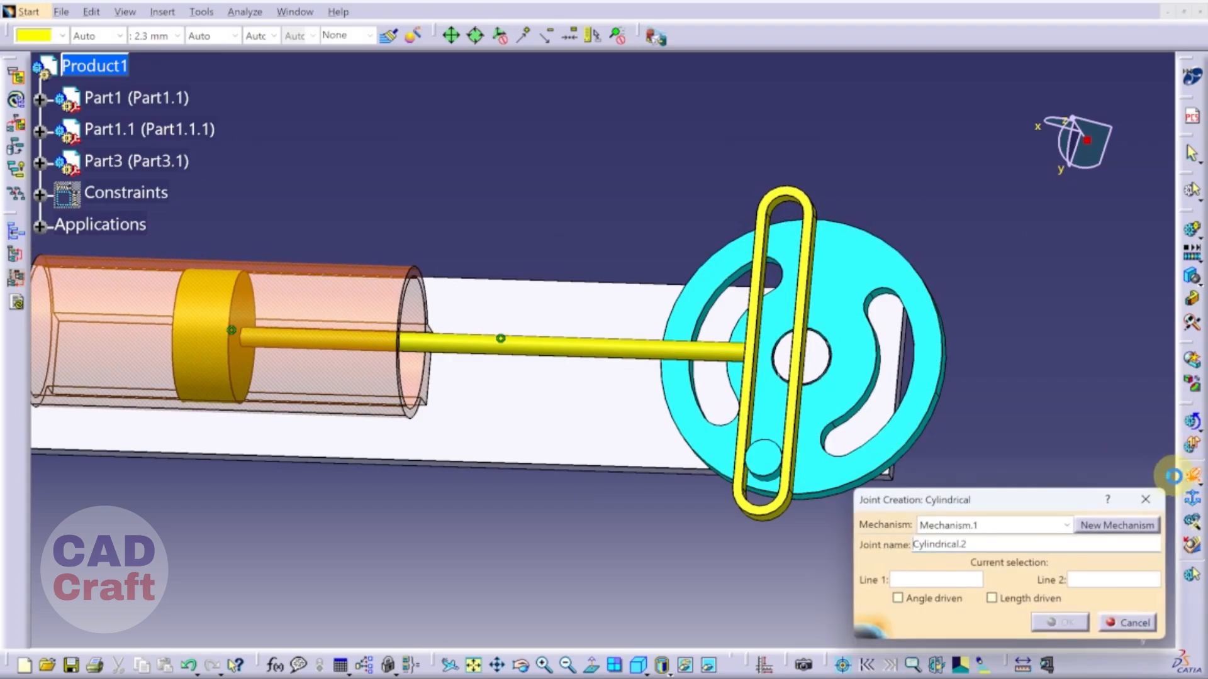
middle_click_drag(660, 553, 669, 340)
middle_click_drag(686, 464, 443, 87)
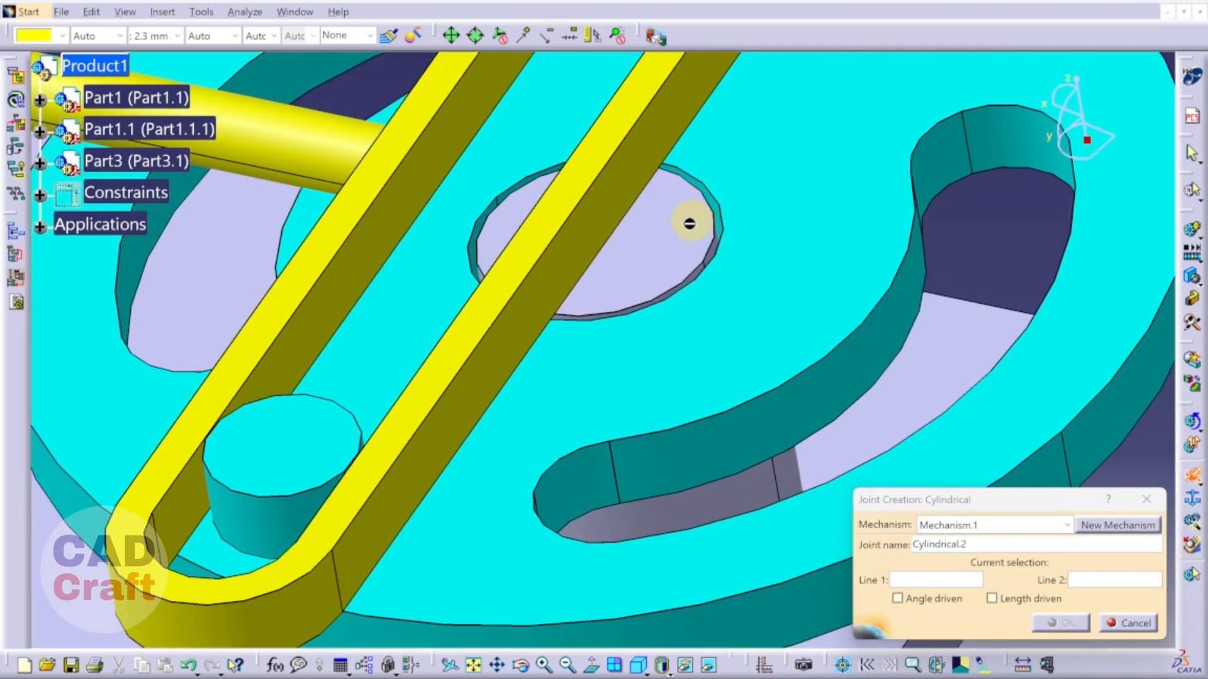
left_click(692, 287)
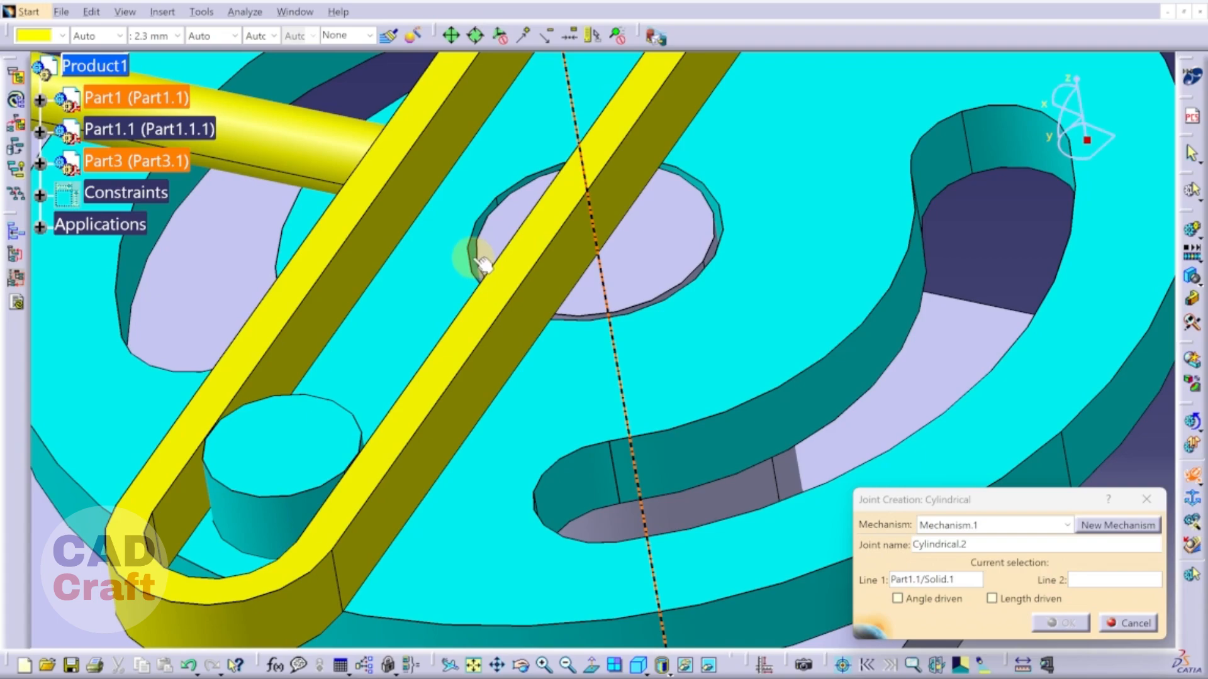
middle_click_drag(517, 207, 534, 251, "ctrl")
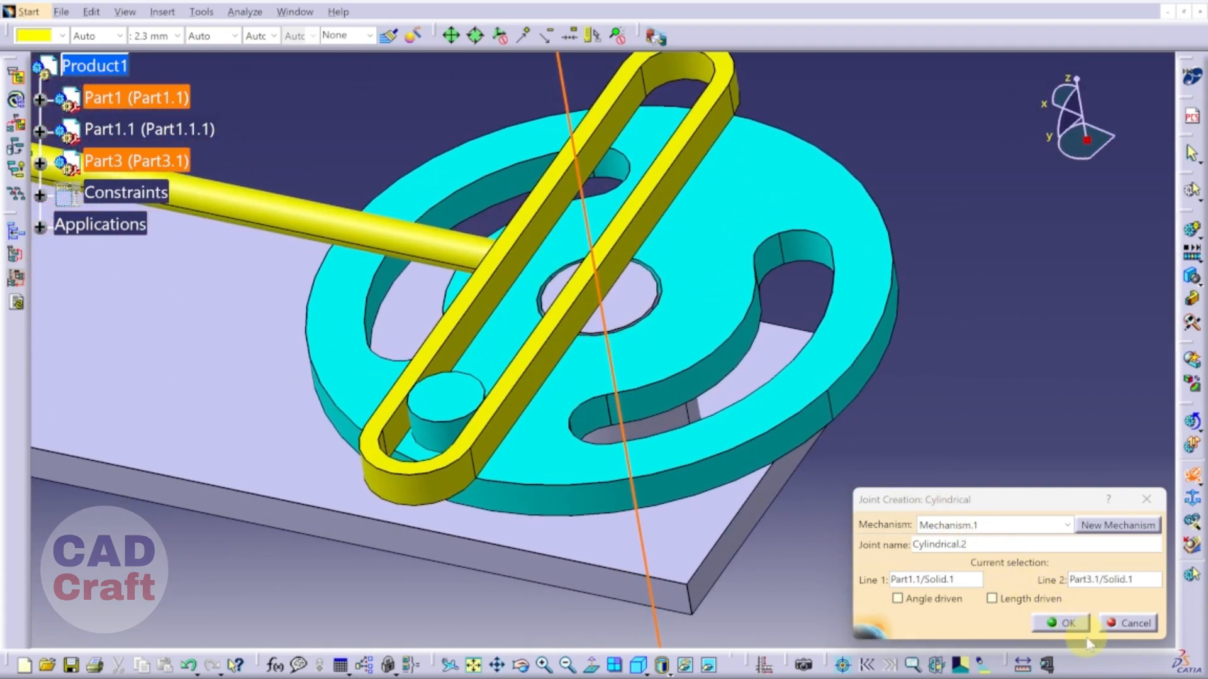
left_click(944, 602)
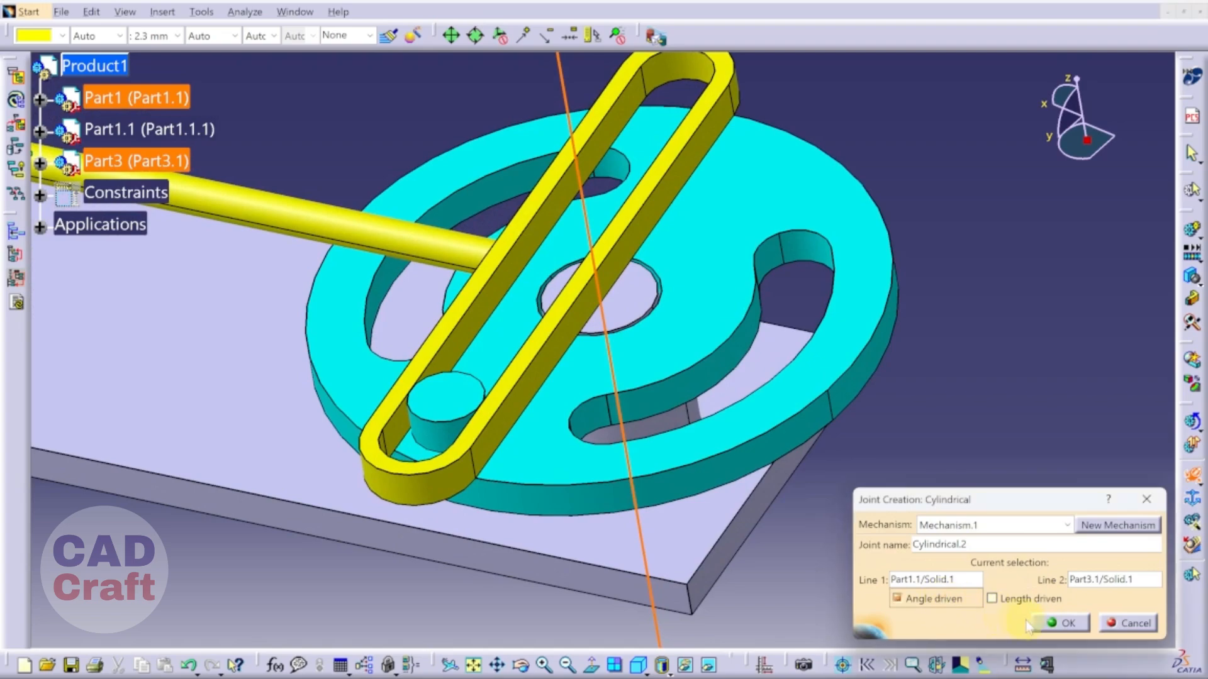
left_click(1052, 624)
Create a slide curve joint in Mechanism.1 between the yoke slot's straight inner edge and the circular edge of the wheel's pin.
middle_click_drag(957, 423, 812, 448, "ctrl")
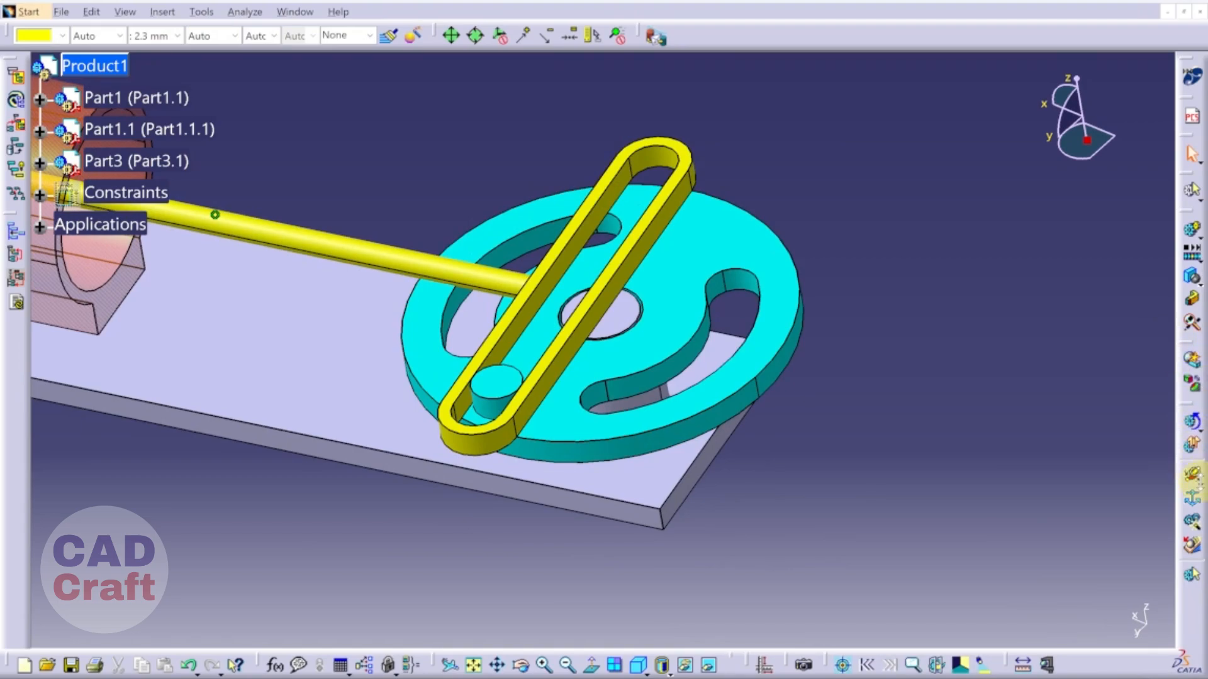
left_click(1193, 494)
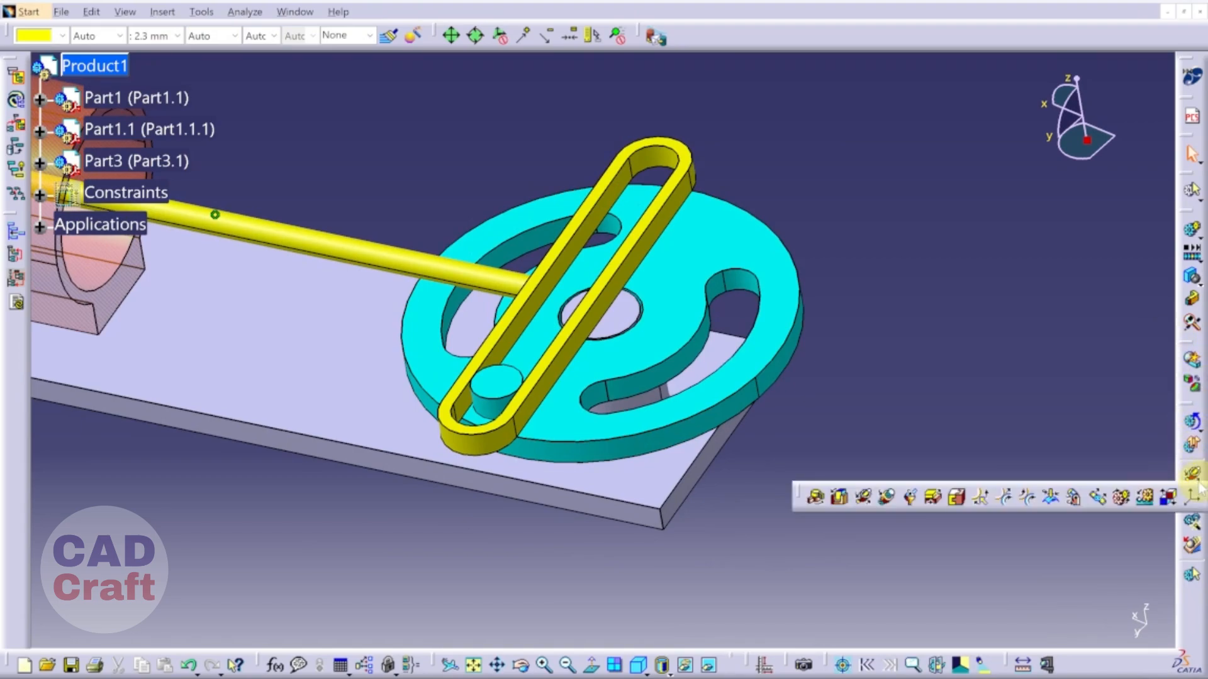
left_click(1006, 502)
middle_click_drag(566, 345, 615, 342, "ctrl")
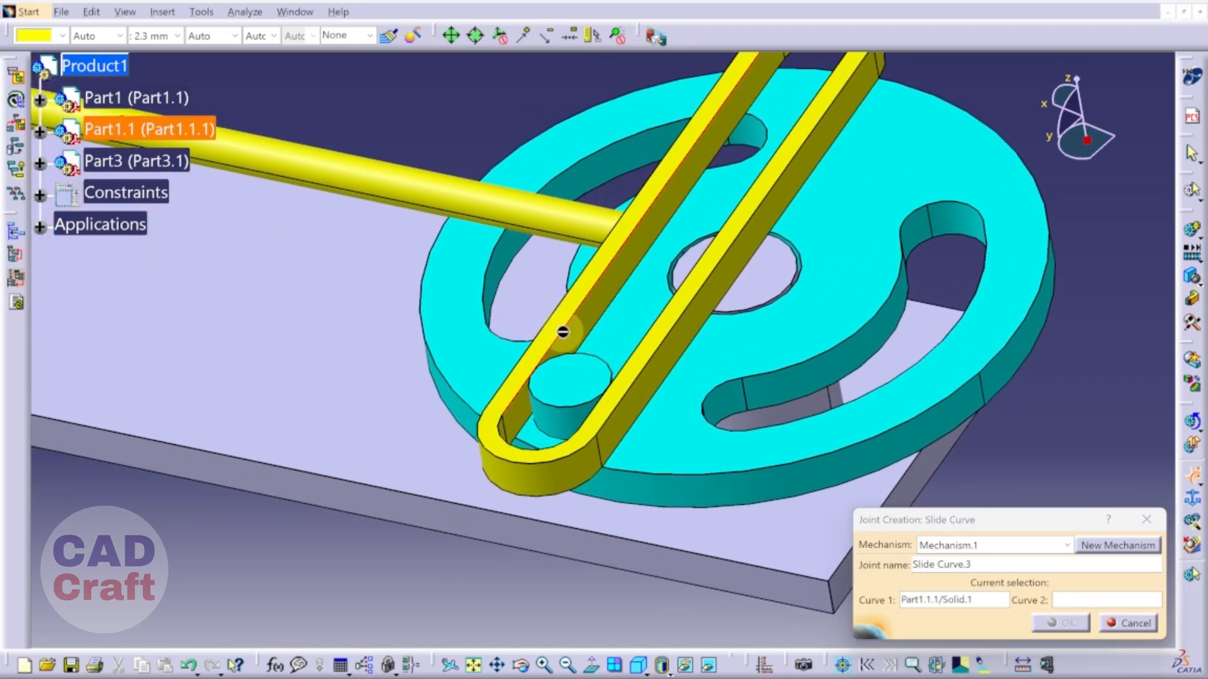
left_click(608, 364)
left_click(1060, 624)
Set the base with the cylinder as the fixed part of Mechanism.1 and acknowledge the information message.
middle_click_drag(674, 231, 668, 263, "ctrl")
middle_click_drag(430, 430, 553, 453)
middle_click_drag(488, 413, 727, 457)
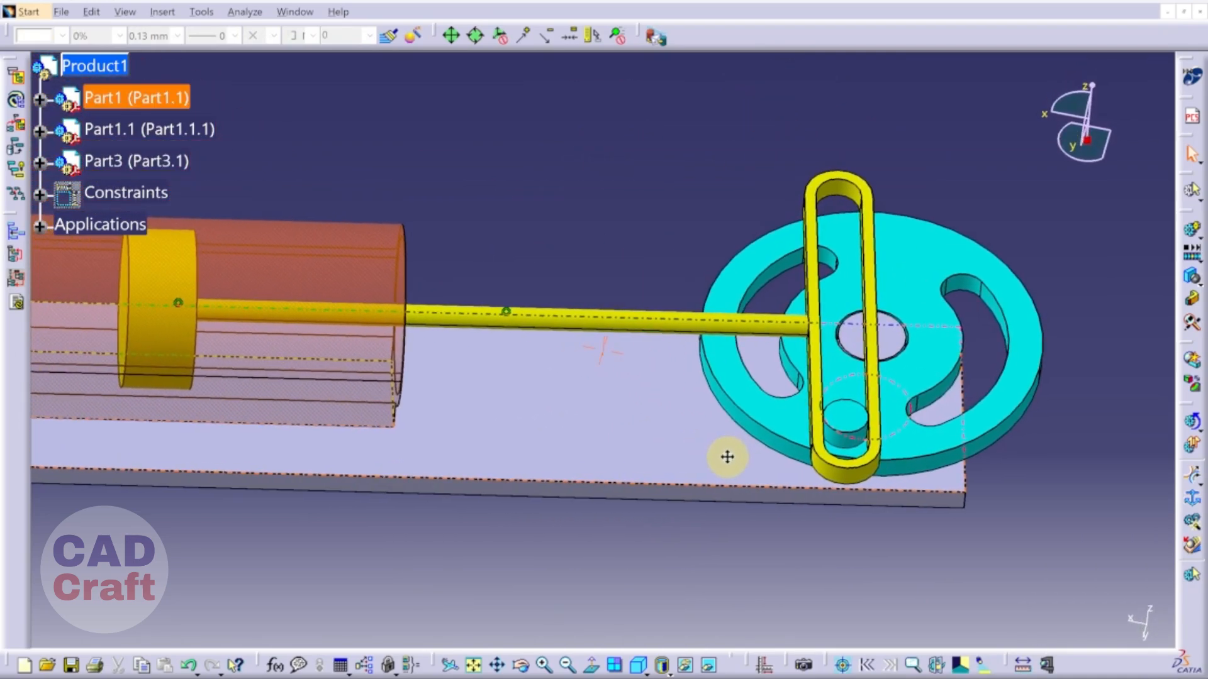
left_click(1192, 498)
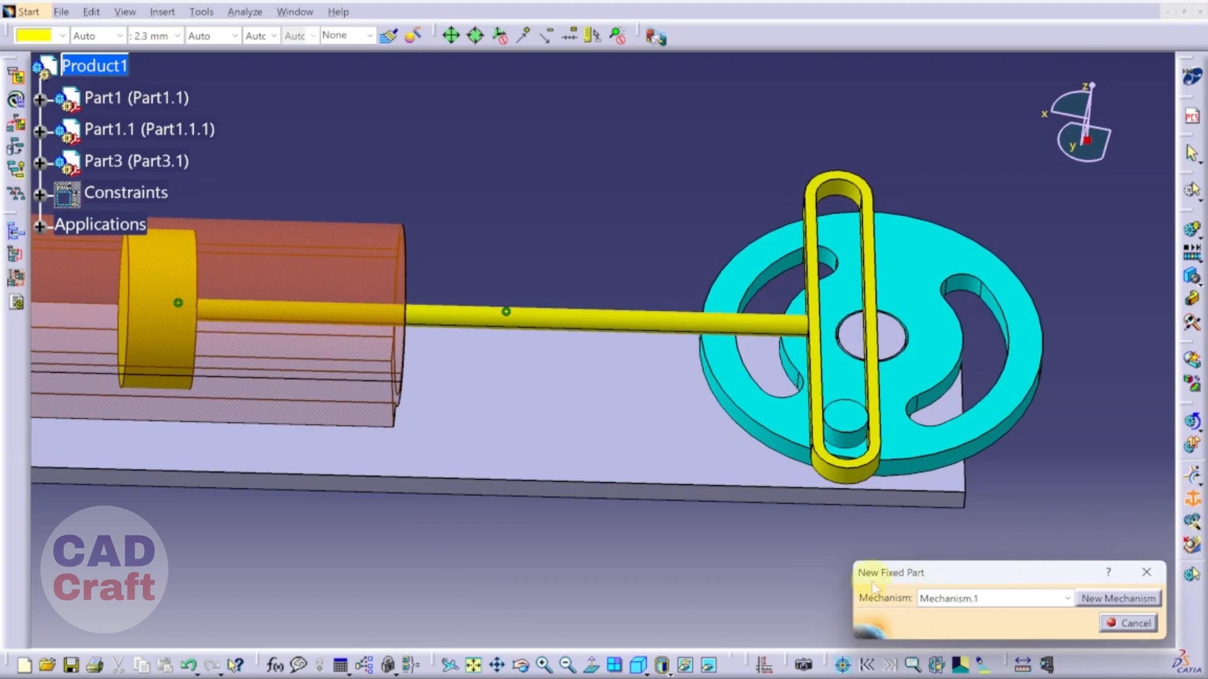
left_click(618, 439)
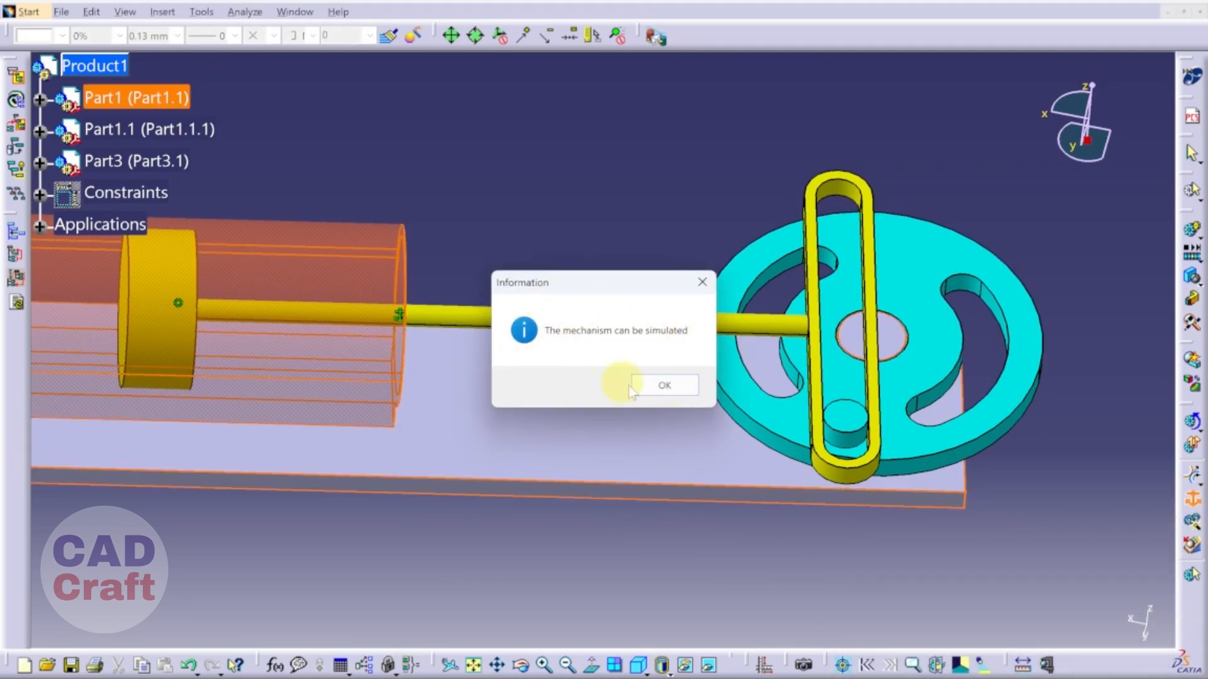
left_click(664, 386)
Expand Mechanism.1's joints in the tree and inspect the angle limits of the Cylindrical.2 joint.
middle_click_drag(640, 375, 672, 502)
left_click(40, 225)
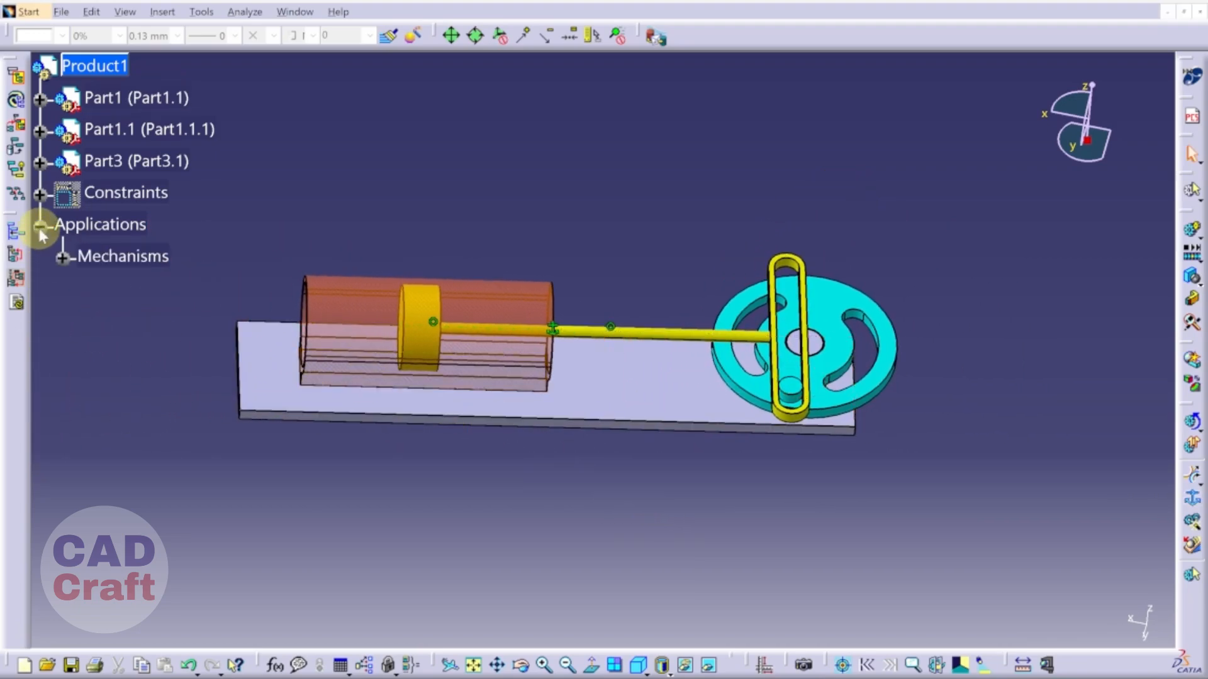
left_click(62, 257)
left_click(86, 289)
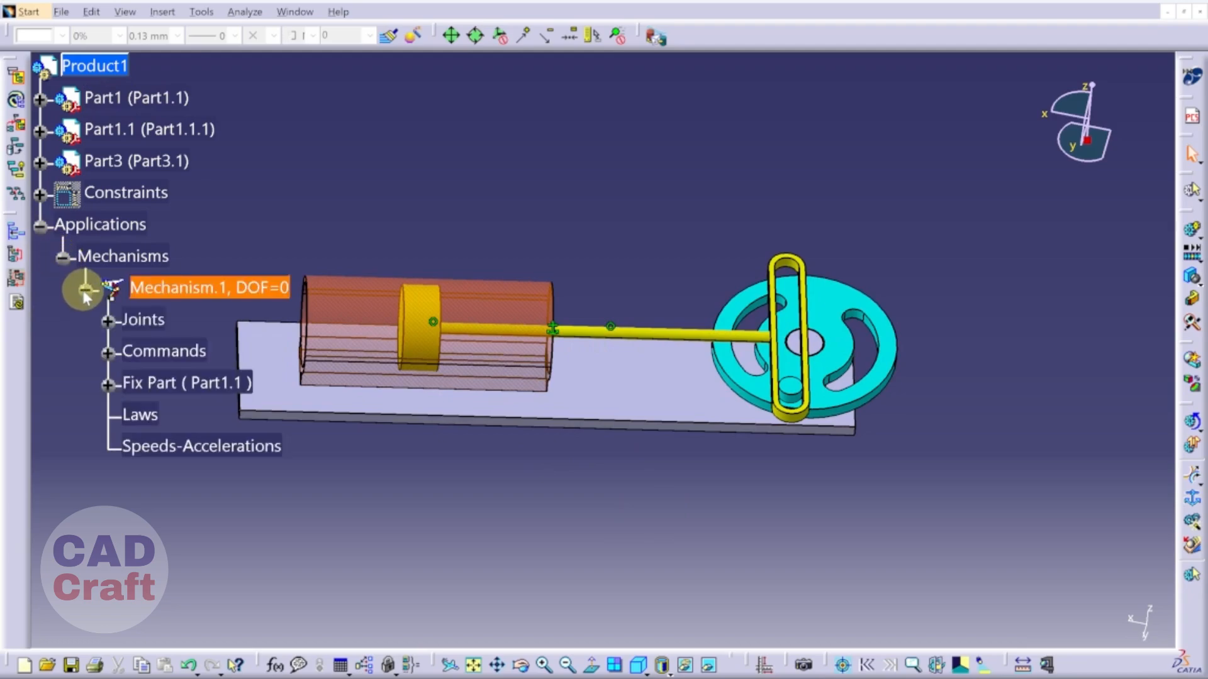
left_click(107, 322)
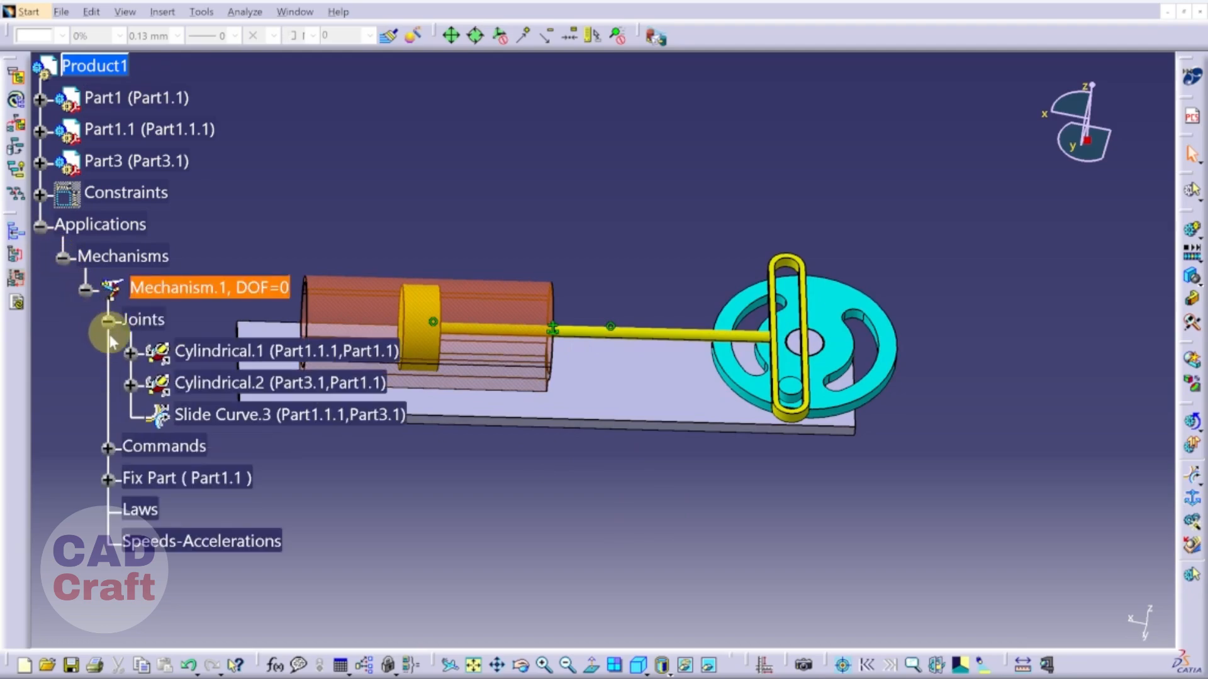
double_click(210, 382)
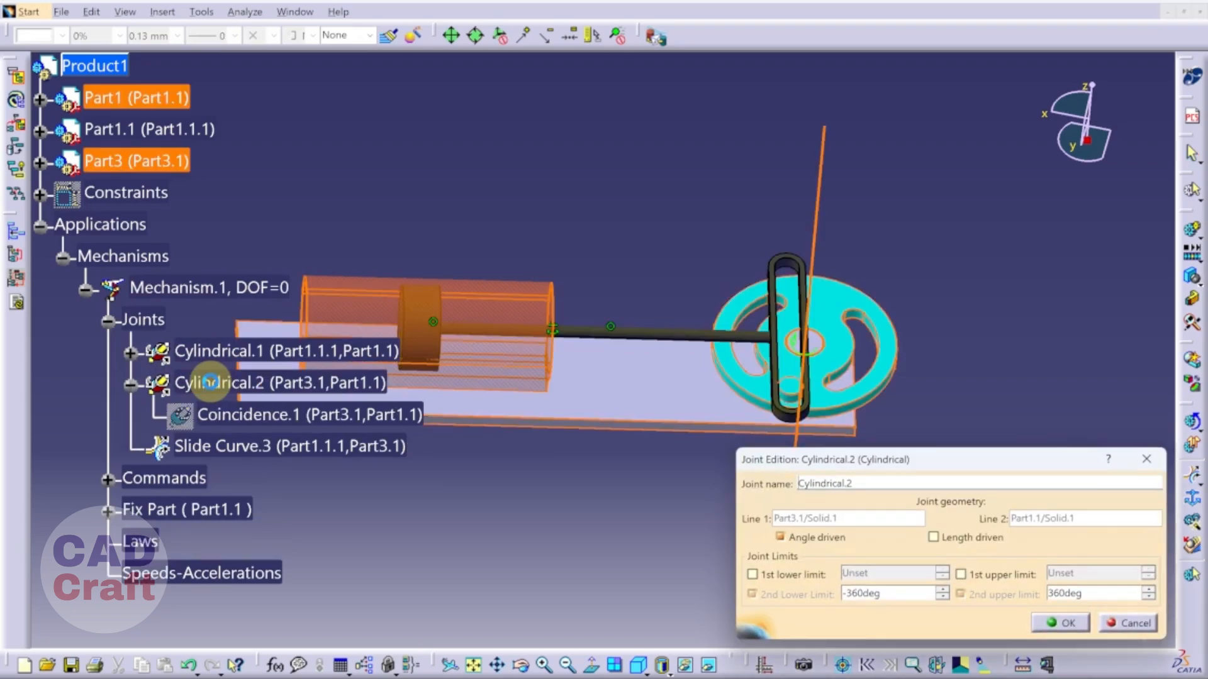
left_click(846, 594)
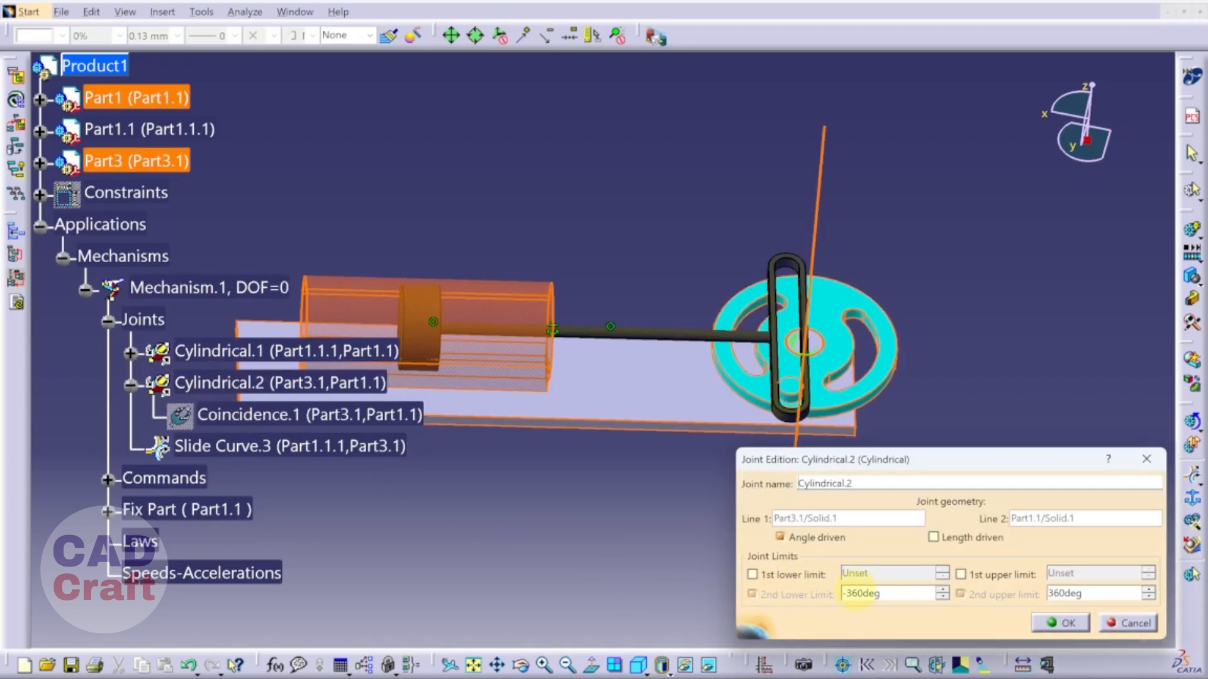
left_click_drag(884, 595, 841, 594)
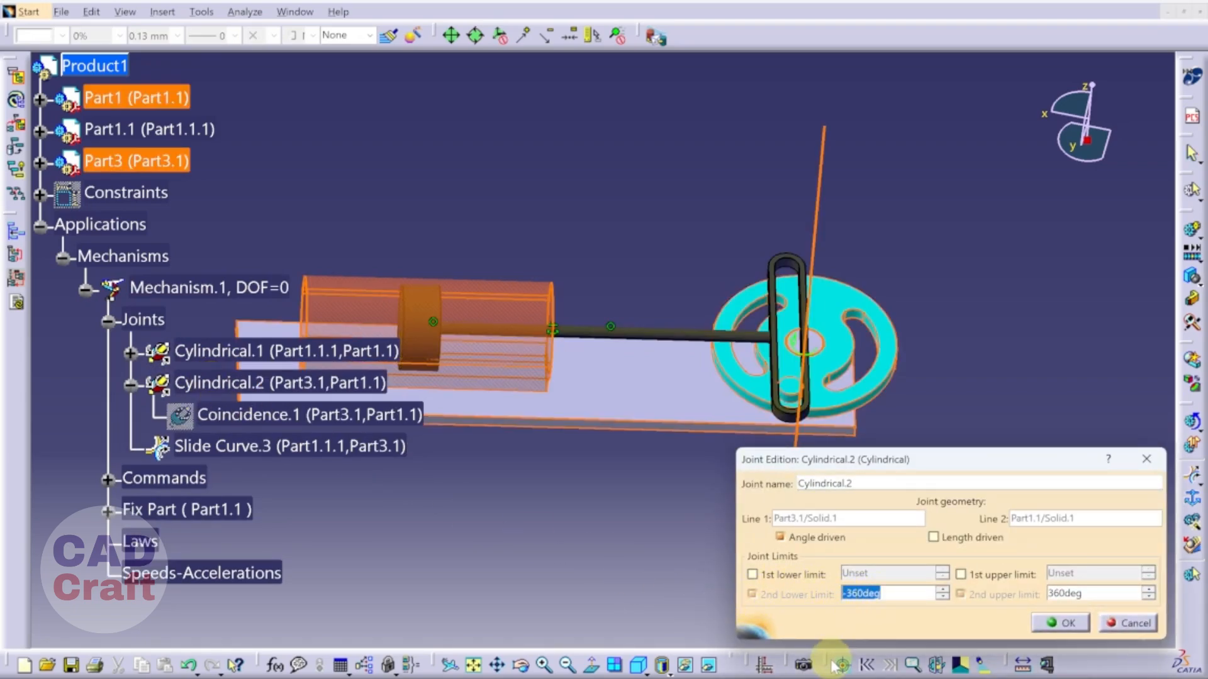
left_click(1065, 625)
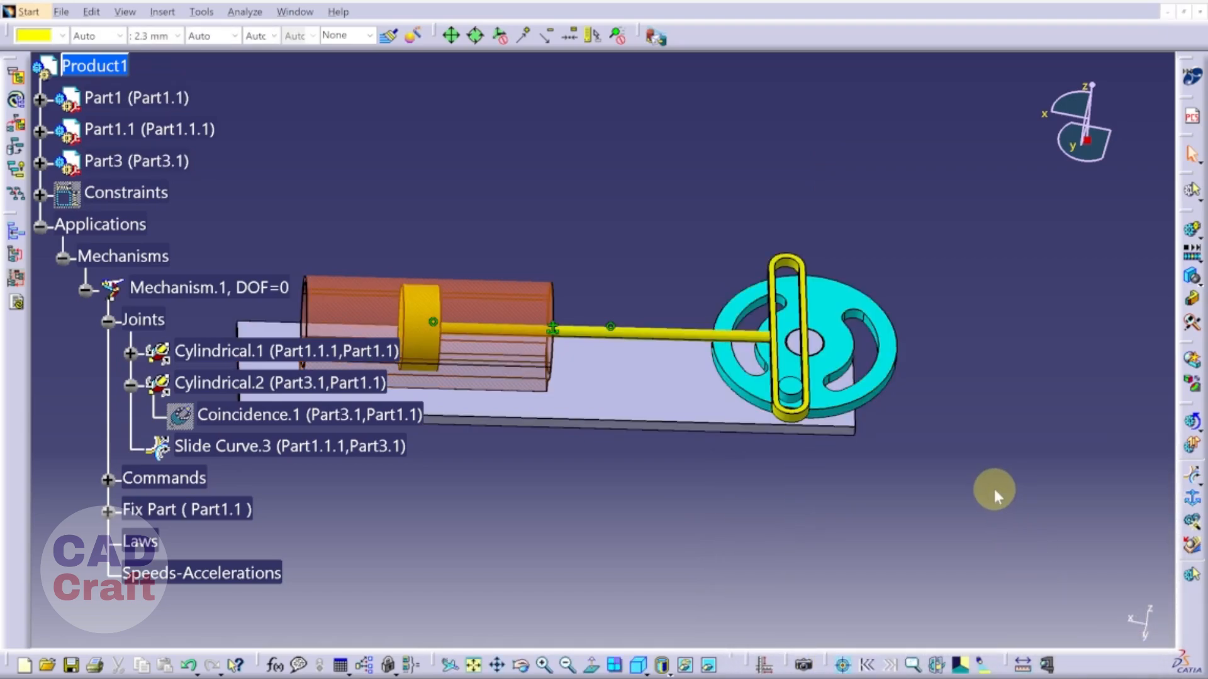
Set Command.1 to -360 in the kinematics simulation of Mechanism.1 and close the simulation.
middle_click_drag(787, 444, 879, 417)
middle_click_drag(690, 369, 666, 405)
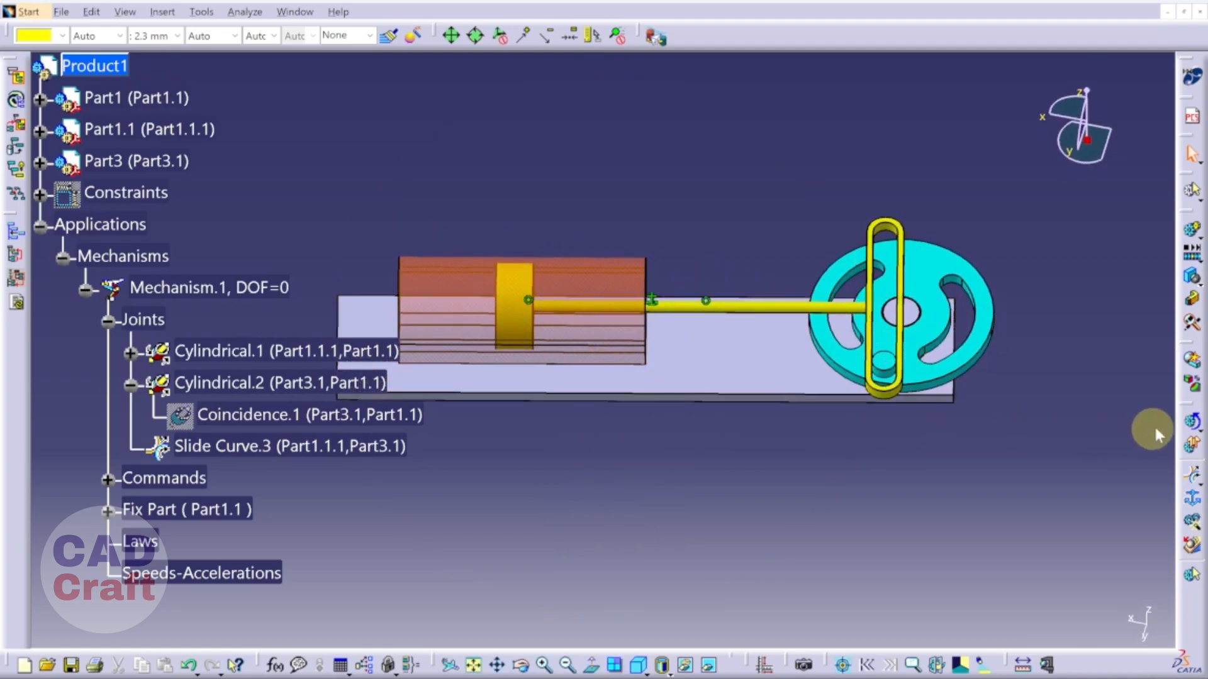
left_click(1190, 420)
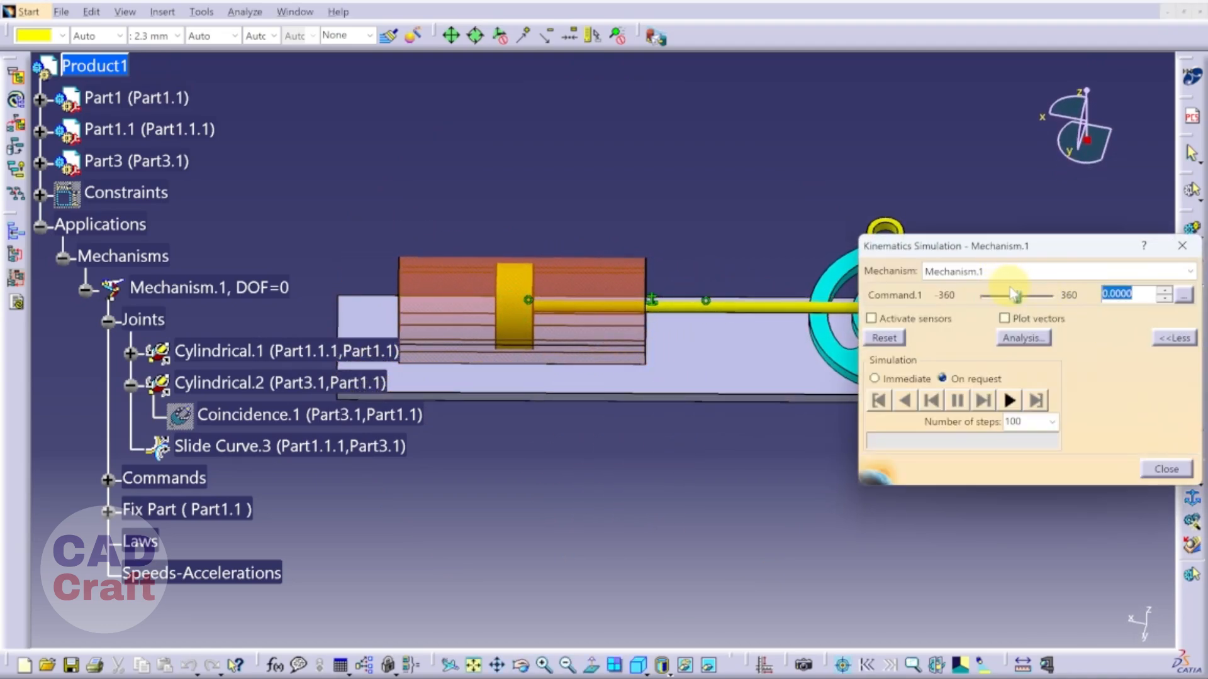
middle_click_drag(818, 443, 626, 484)
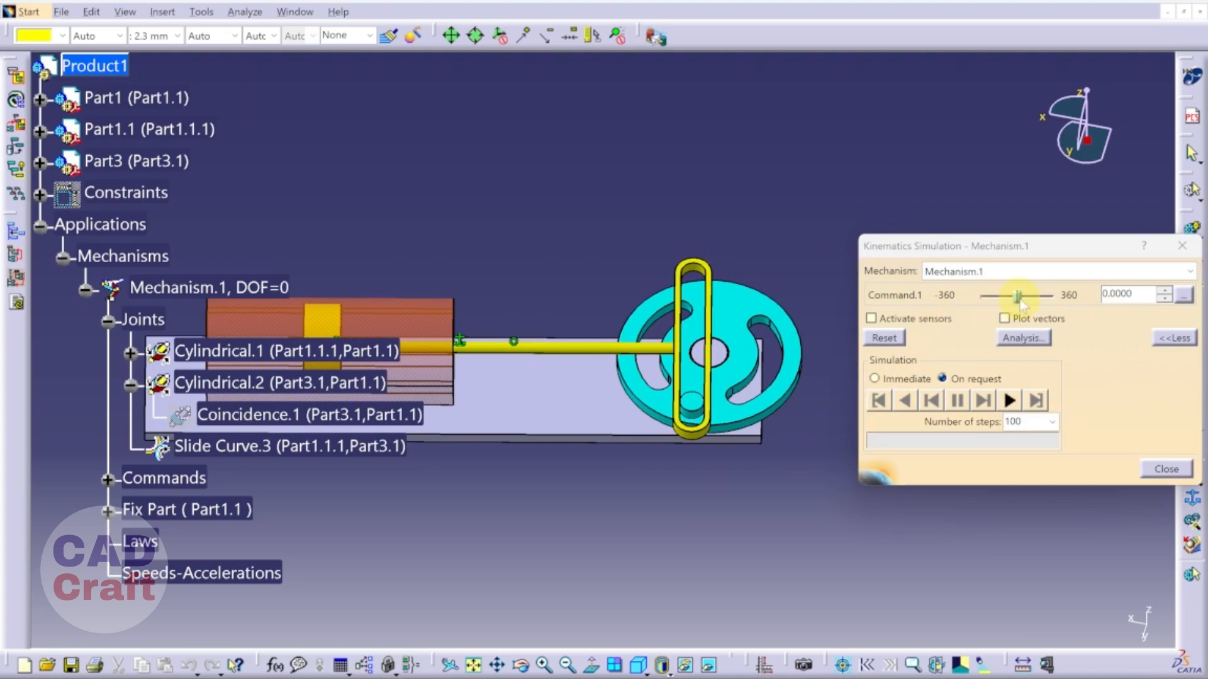
left_click_drag(1019, 300, 1010, 298)
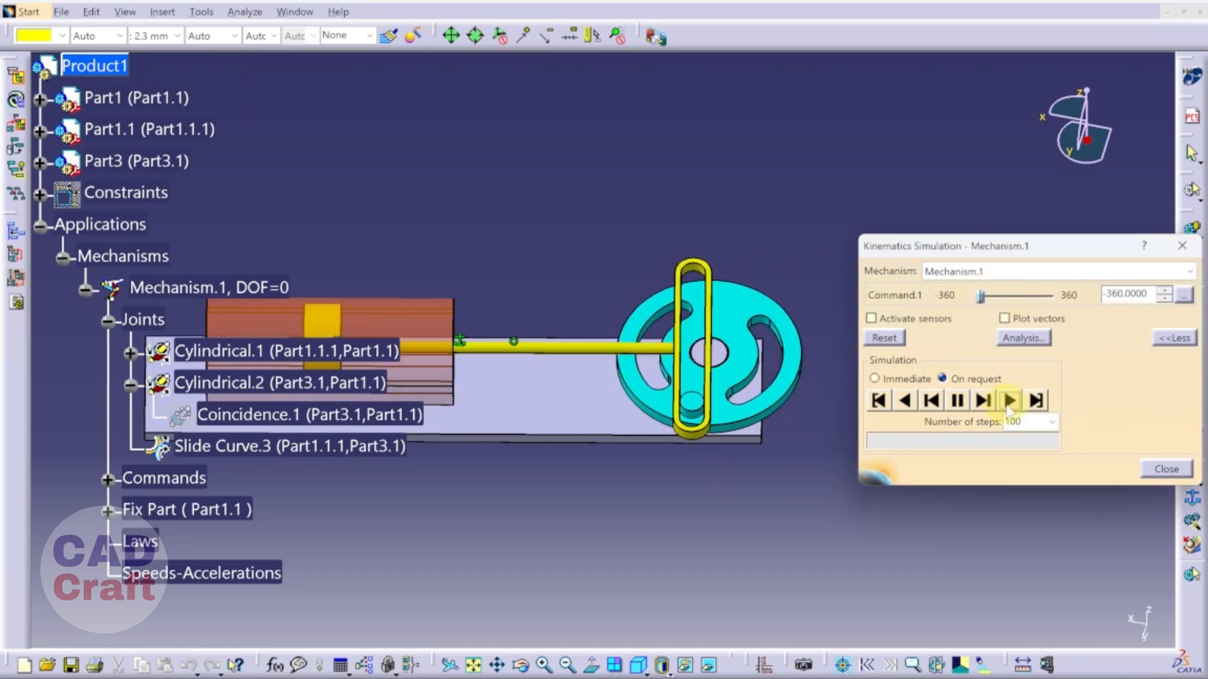
left_click(1162, 468)
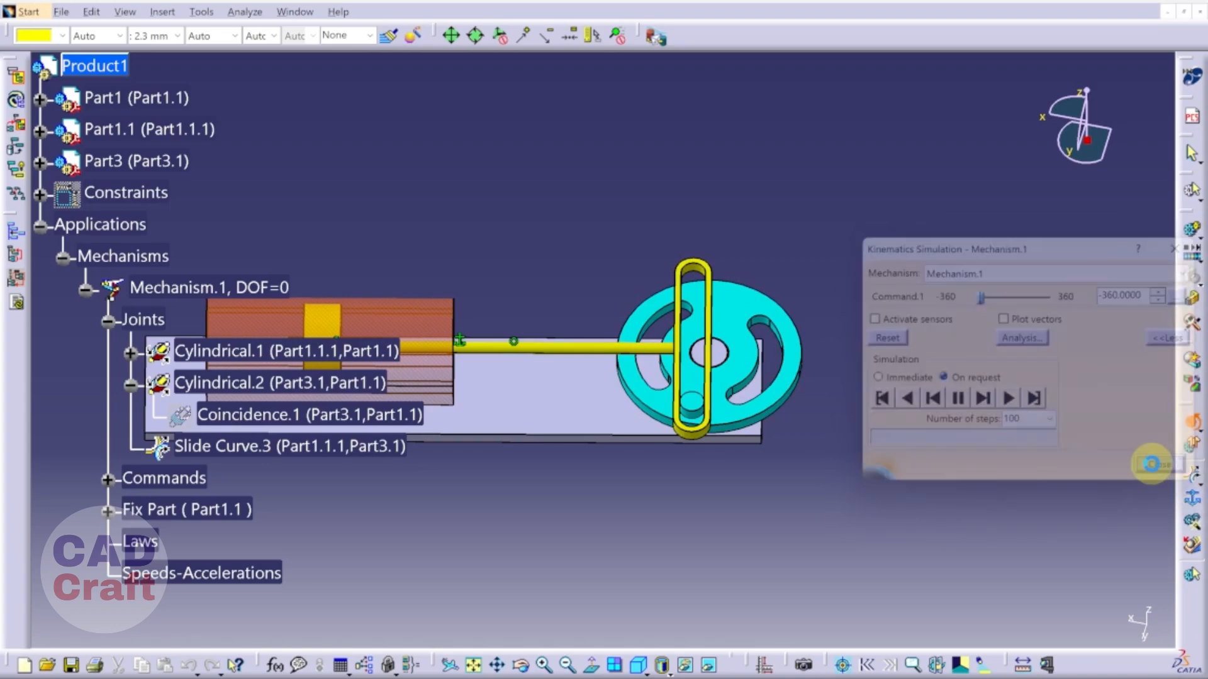
Create a simulation of Mechanism.1 and insert a position with Command.1 set to 360.
middle_click_drag(742, 485, 769, 485)
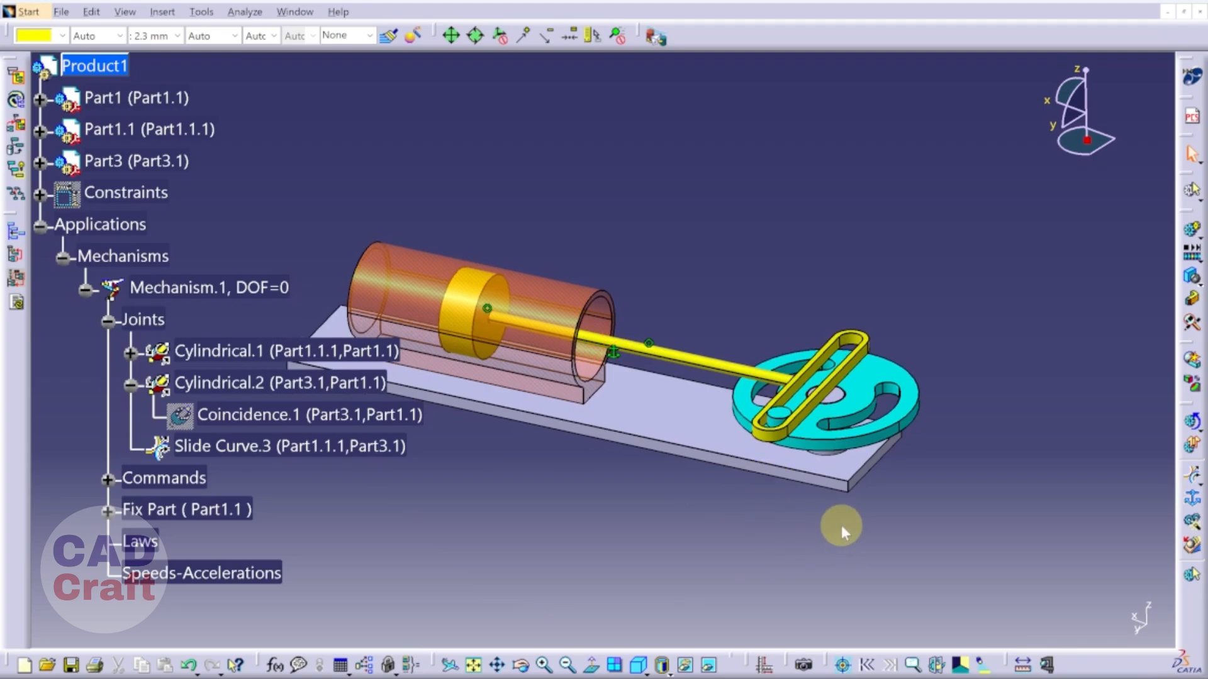
left_click(1191, 229)
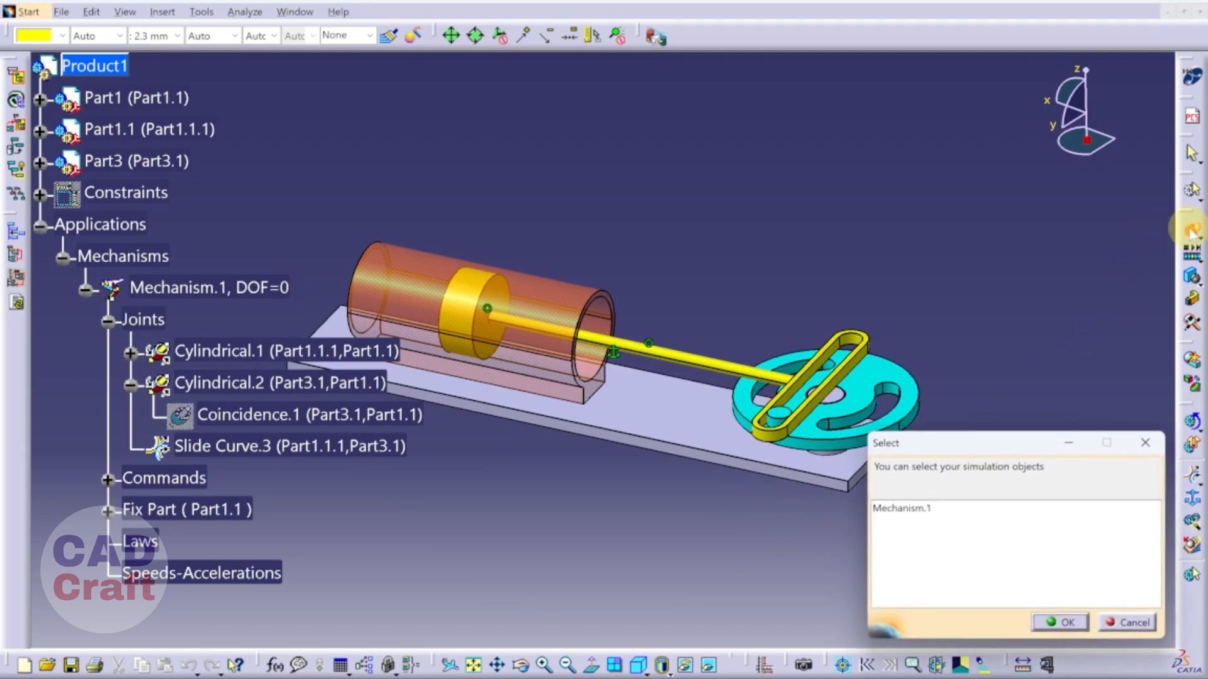
left_click(929, 509)
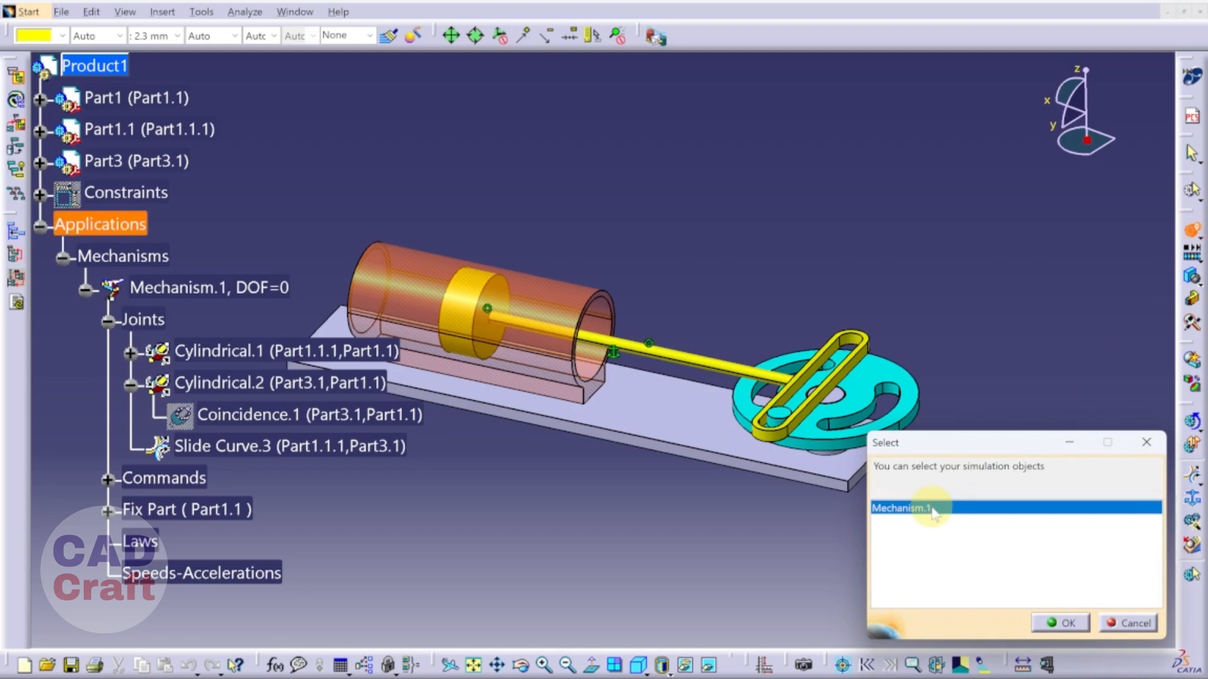
left_click(1053, 625)
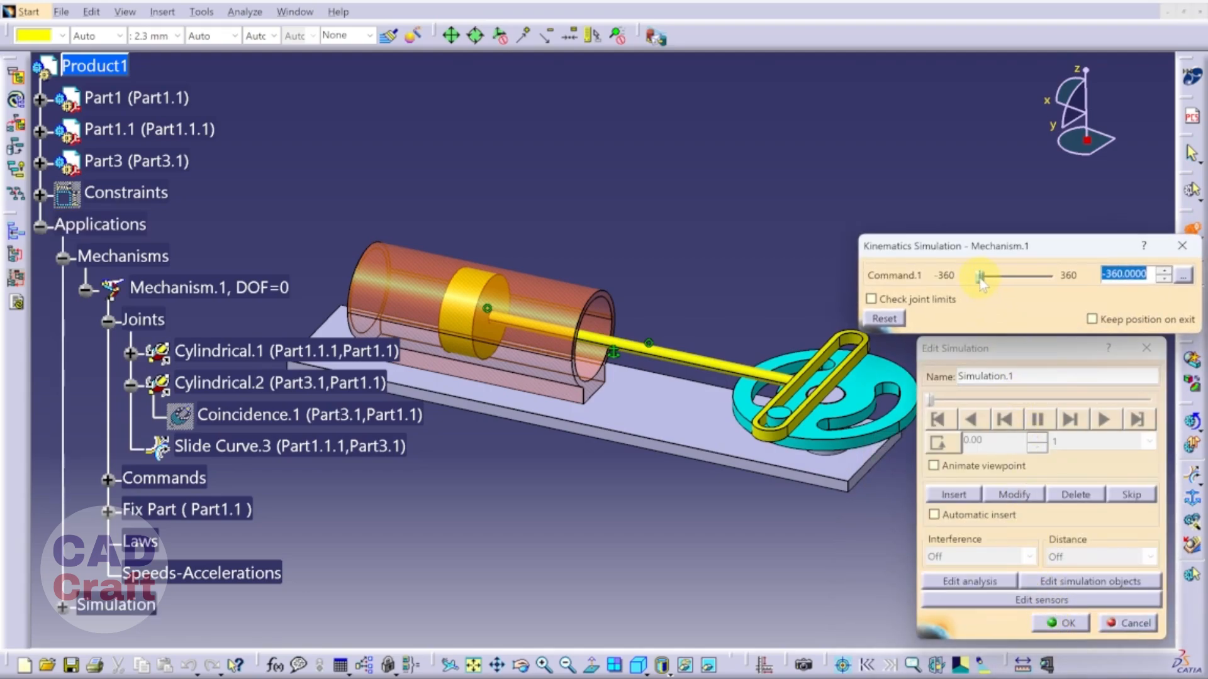
left_click_drag(984, 278, 1069, 293)
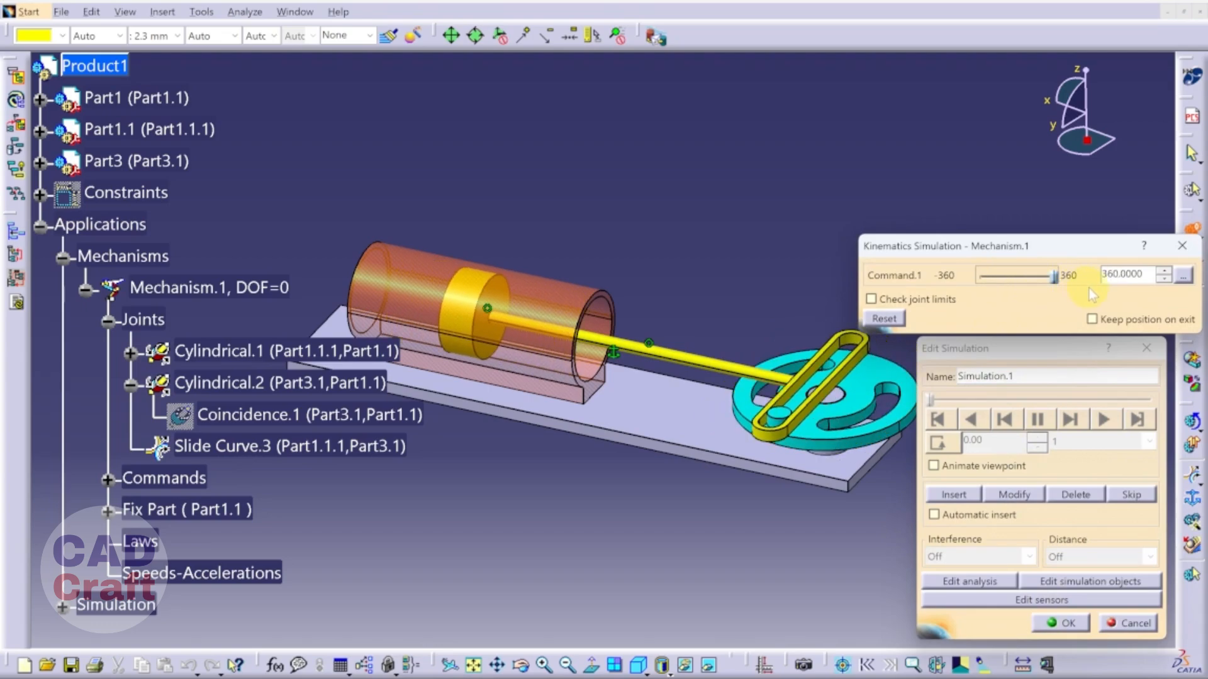
left_click(951, 496)
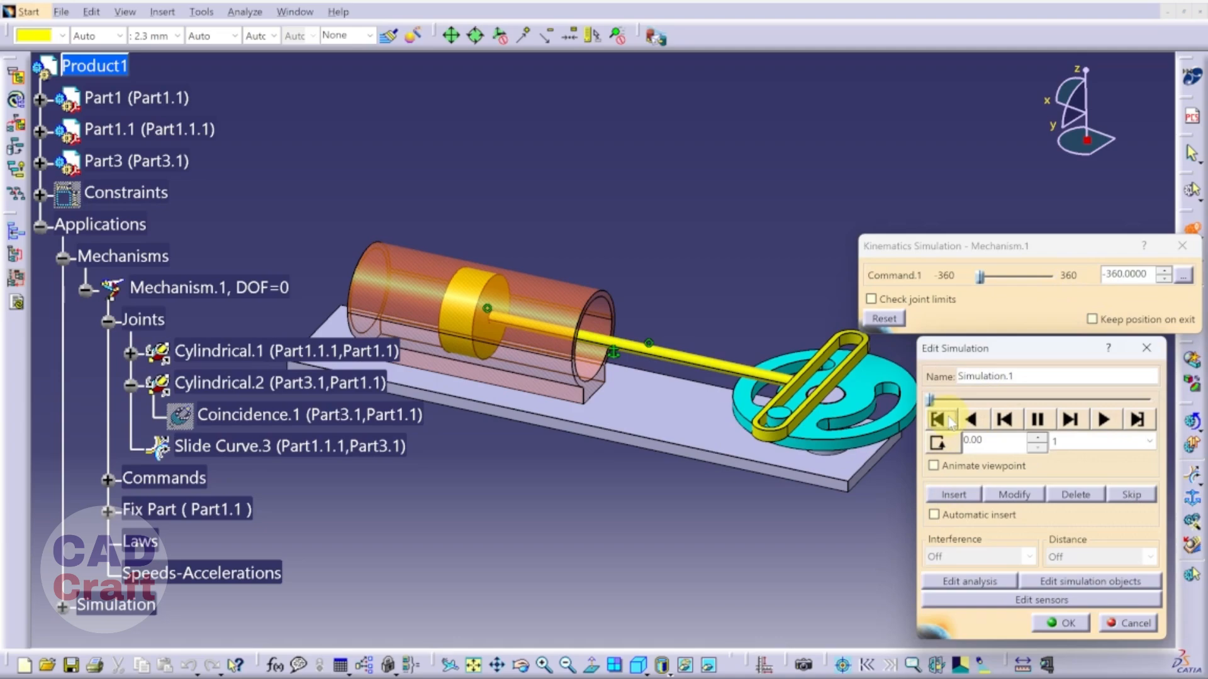
Play Simulation.1 in loop mode with an interpolation step of 0.01.
left_click(1054, 443)
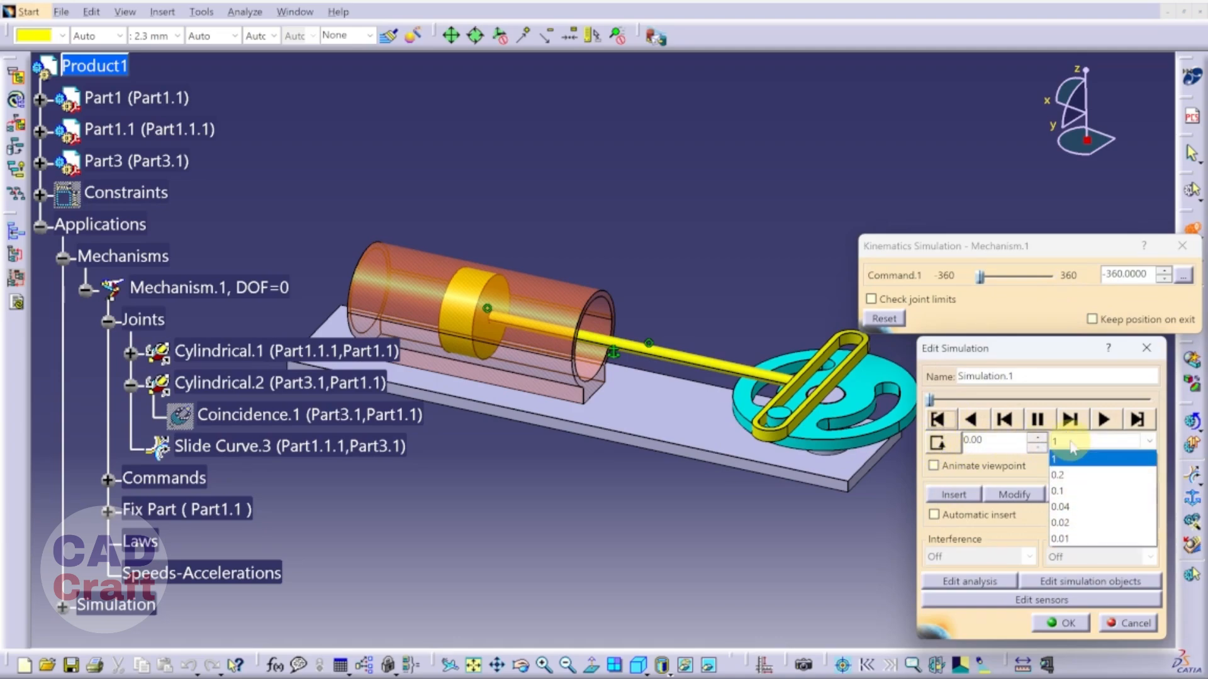
left_click(1064, 536)
left_click(938, 444)
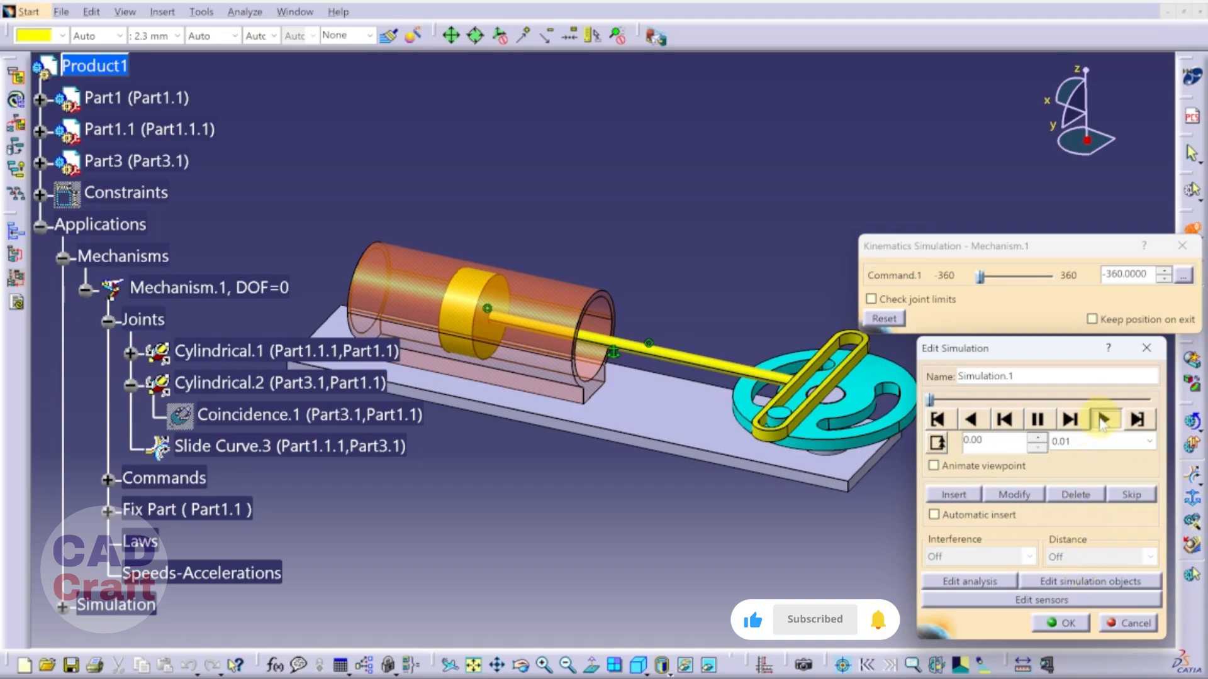
left_click(1103, 420)
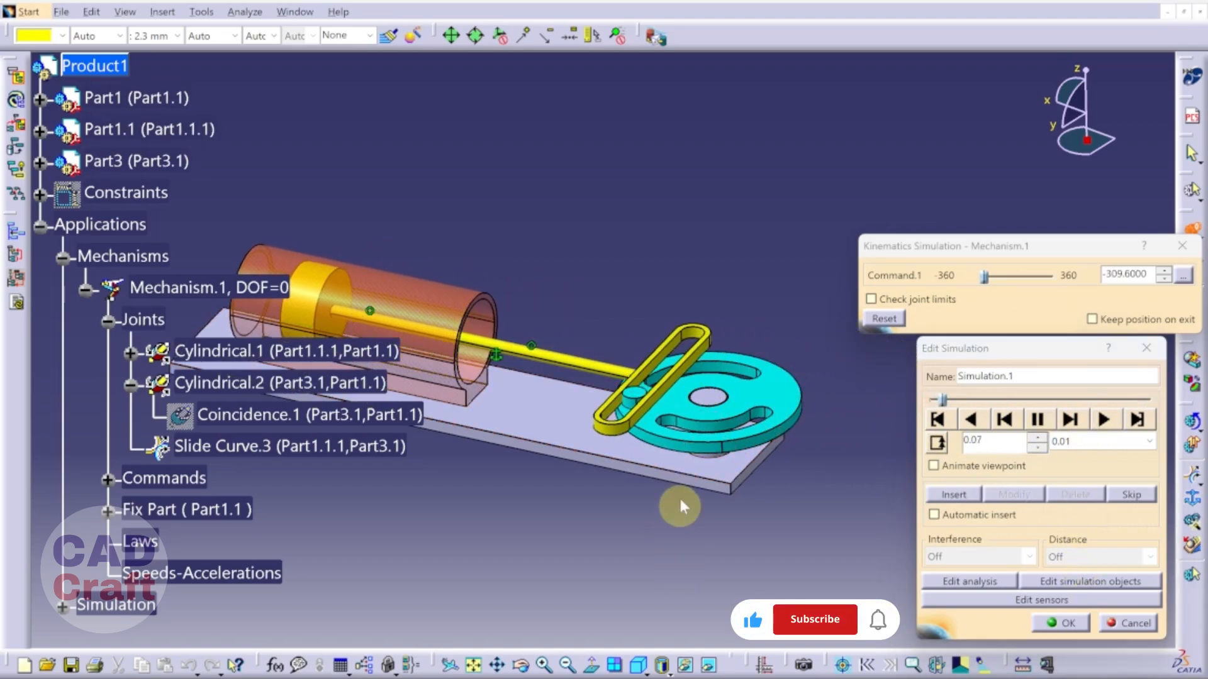
Collapse the Applications branch of the tree and accept Simulation.1.
left_click(40, 227)
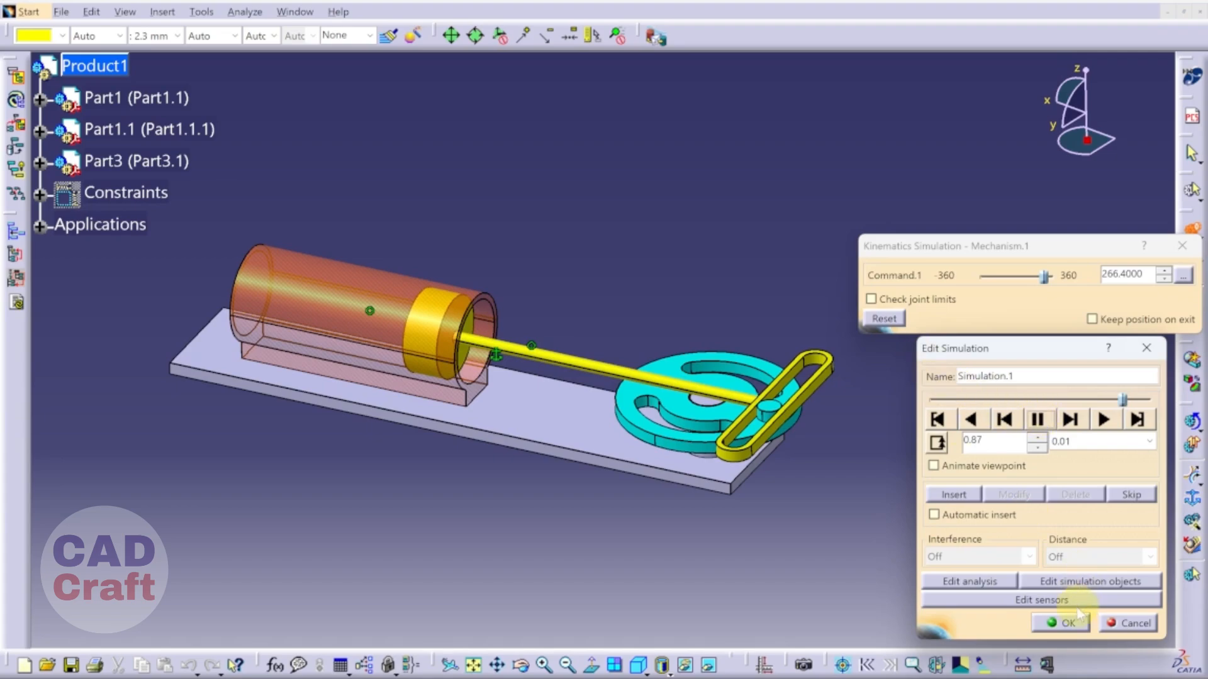
left_click(1068, 622)
middle_click_drag(757, 520, 922, 512)
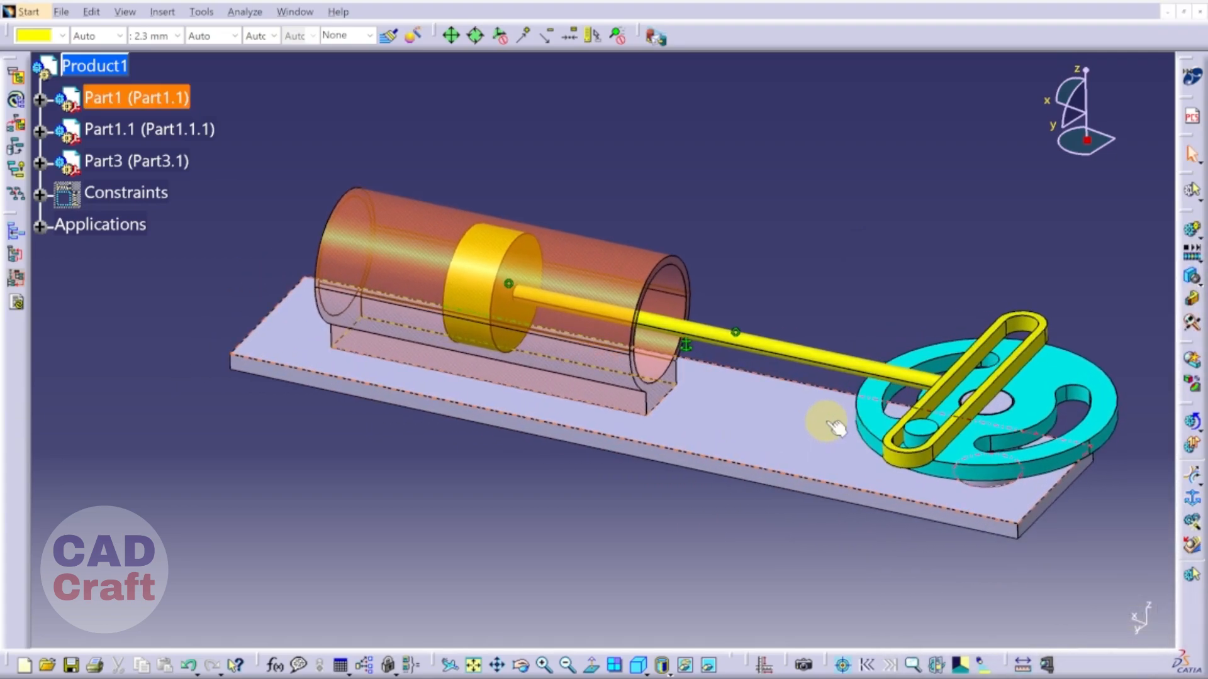